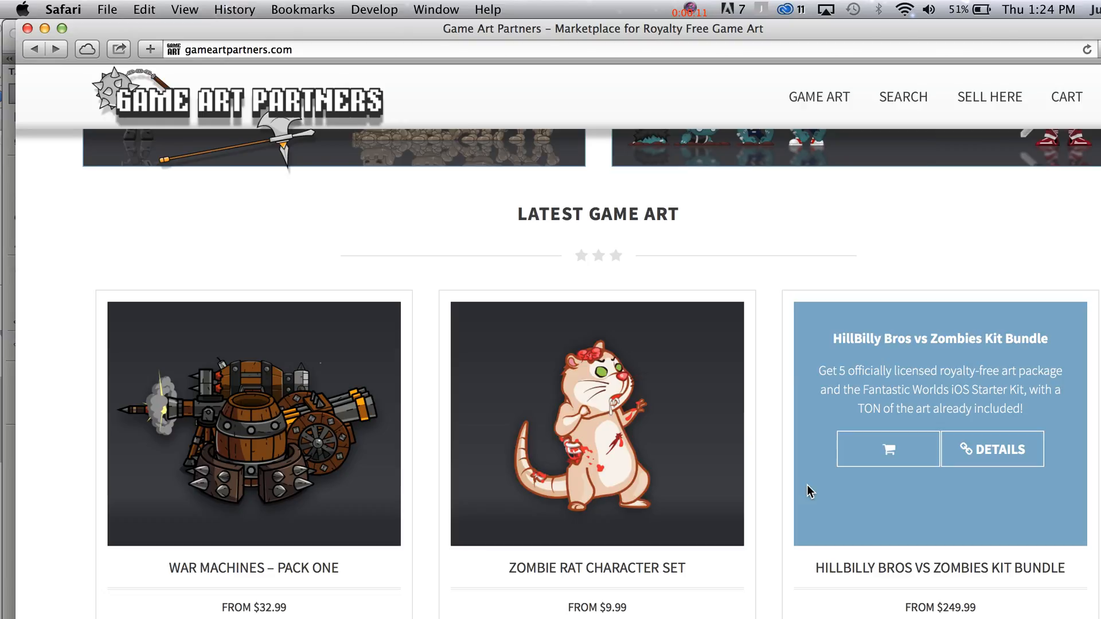
Browse the Latest Game Art listings and the featured bundles on the Game Art Partners home page.
scroll(808, 487, "down", 5)
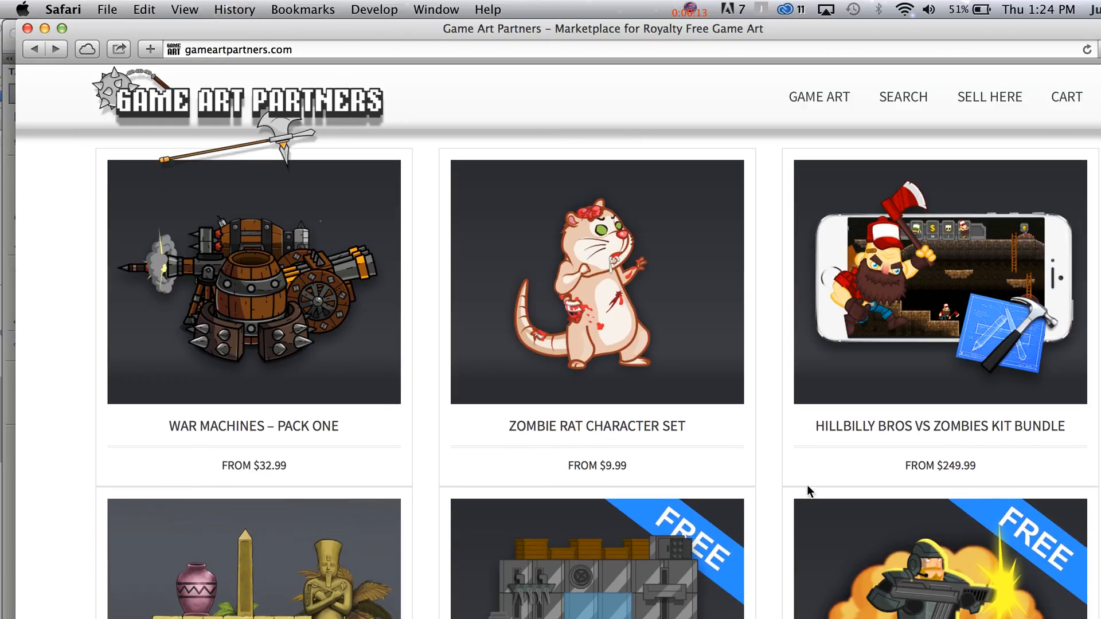
scroll(807, 485, "down", 5)
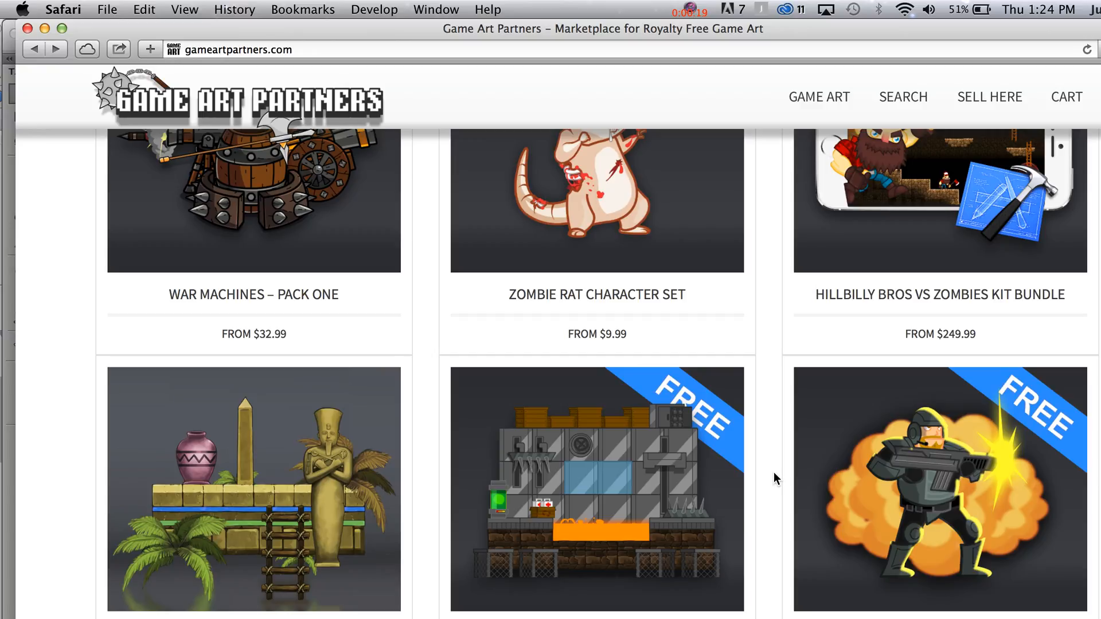
scroll(774, 475, "down", 15)
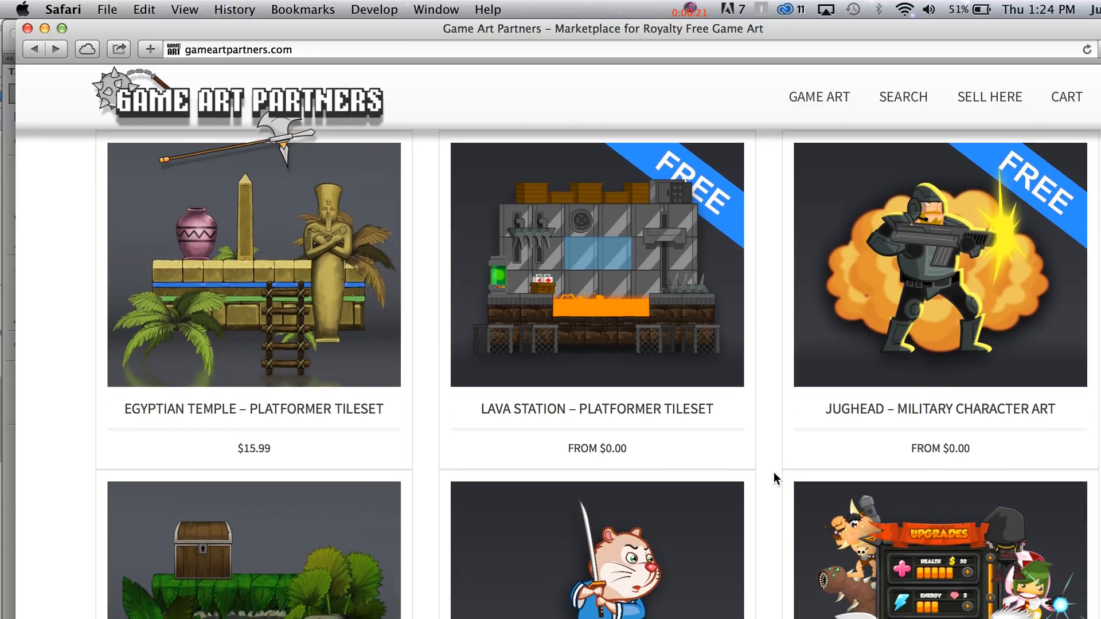
scroll(774, 474, "down", 10)
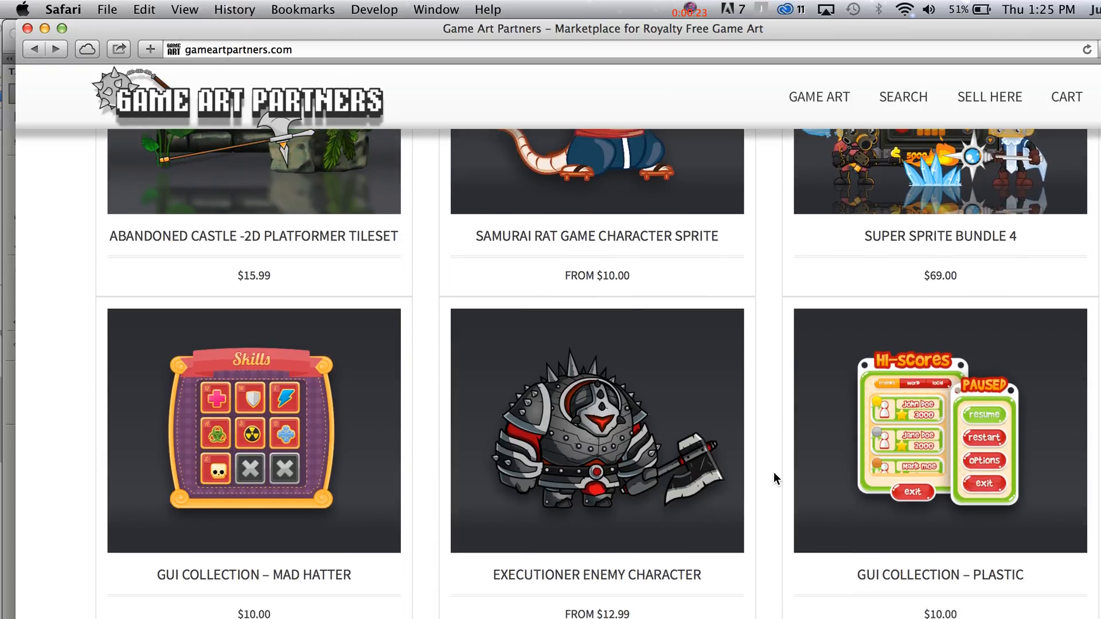
mouse_move(524, 380)
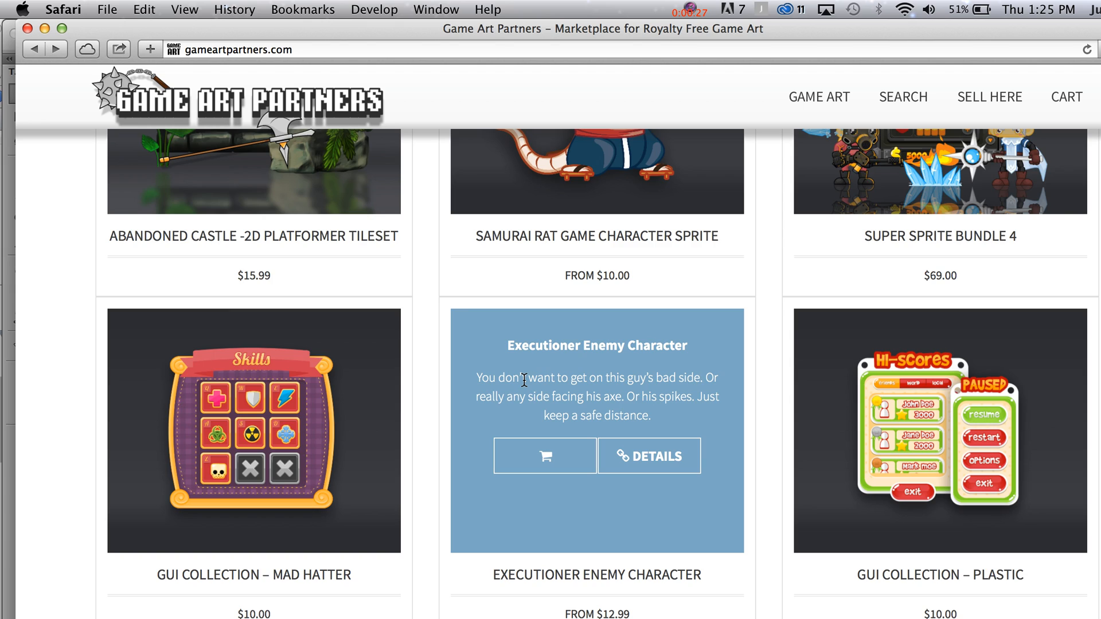
scroll(527, 404, "up", 20)
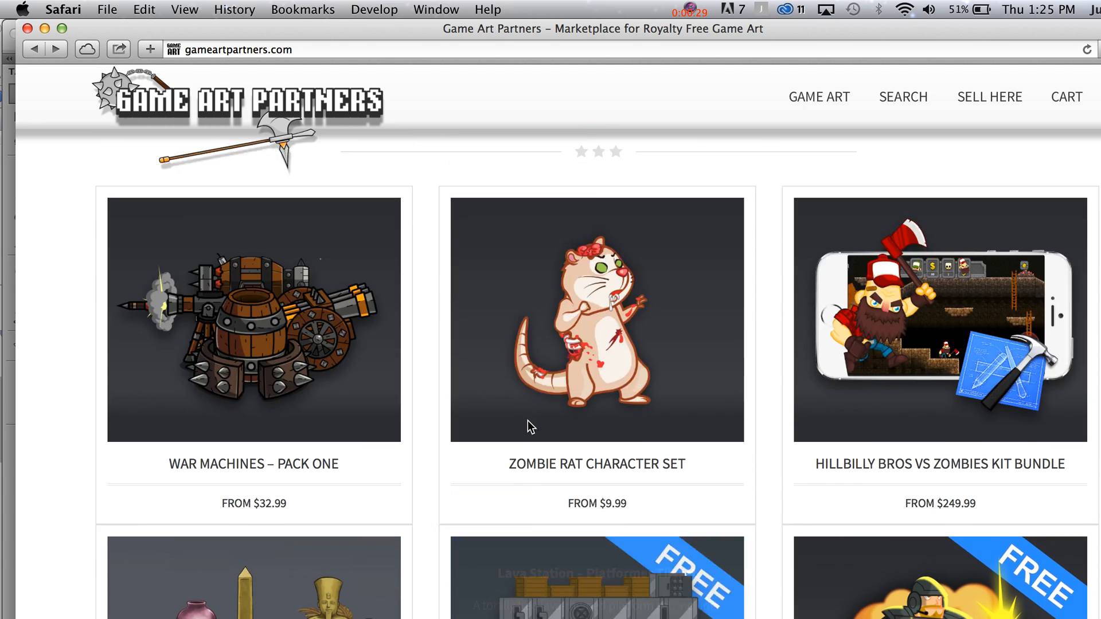
scroll(528, 427, "up", 20)
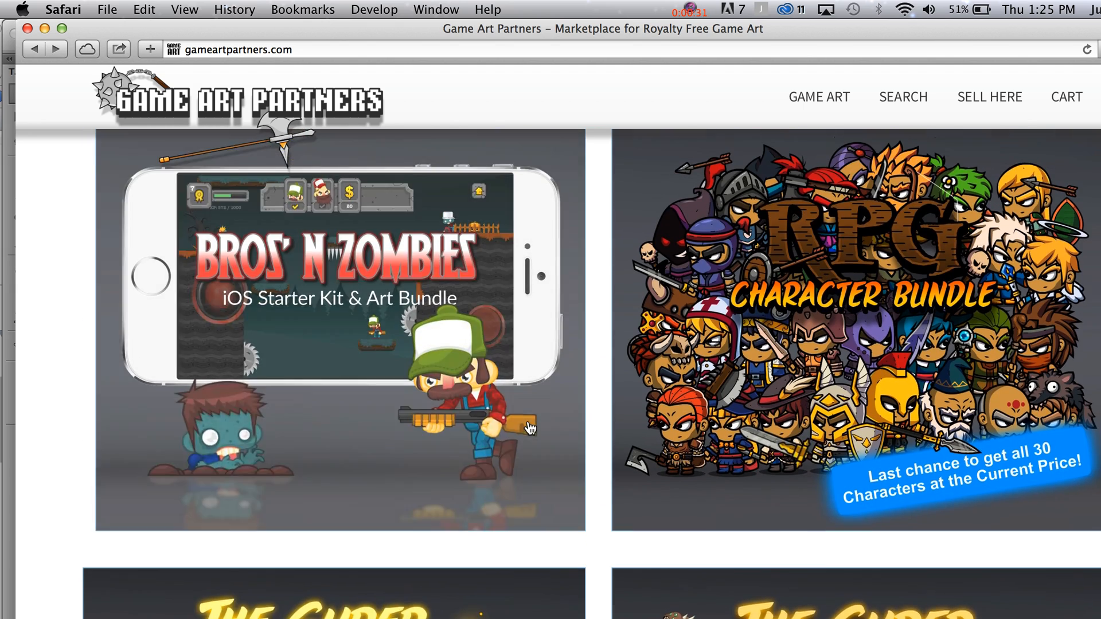
scroll(529, 427, "up", 12)
scroll(529, 425, "down", 20)
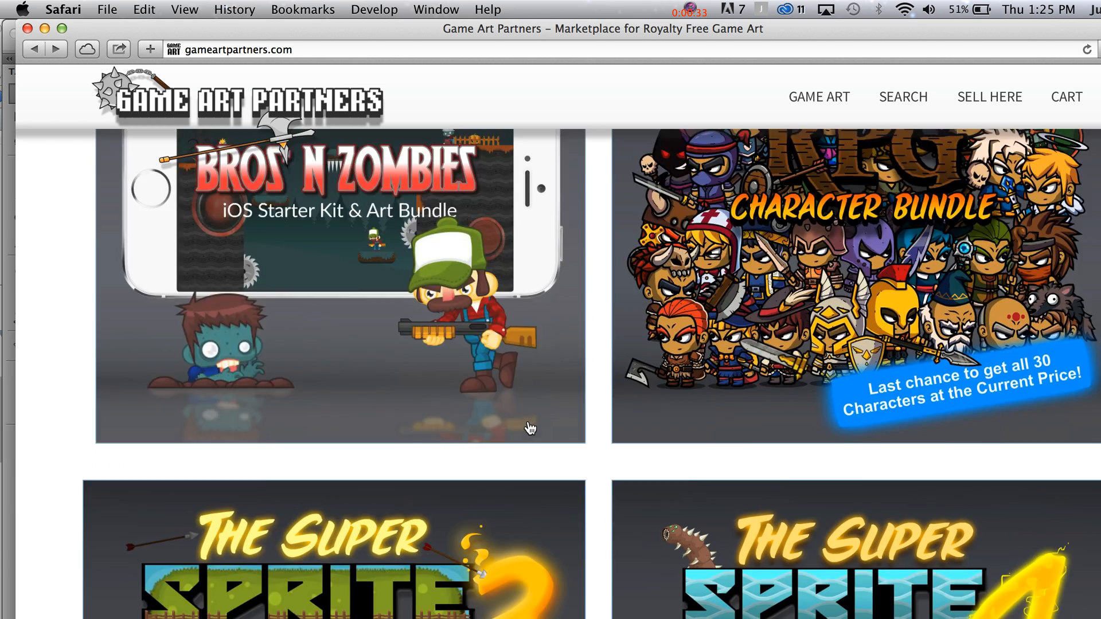
scroll(528, 427, "down", 12)
Switch to Flash and examine the export suggestion and stage size notes on both sides of the character.
key("super+Tab")
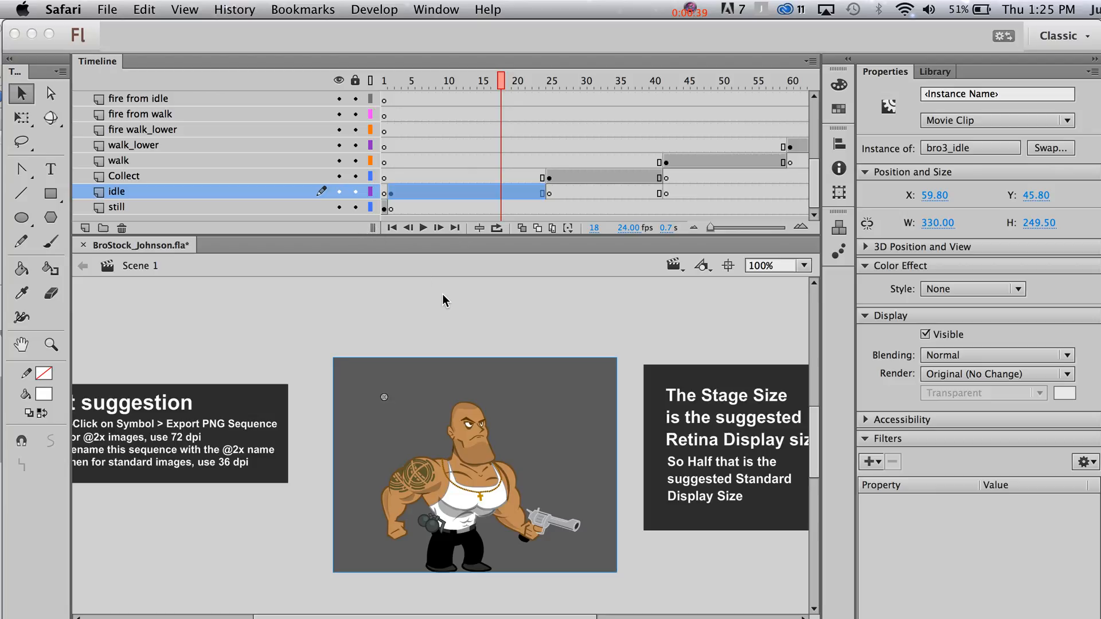
scroll(408, 342, "right", 5)
scroll(407, 342, "down", 2)
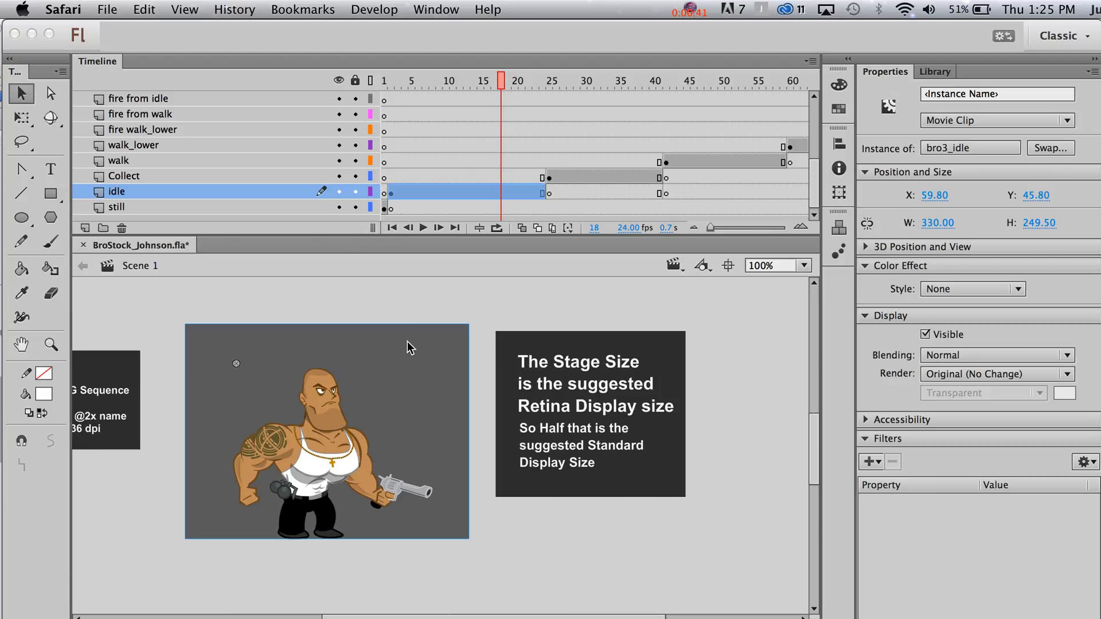
scroll(407, 342, "left", 8)
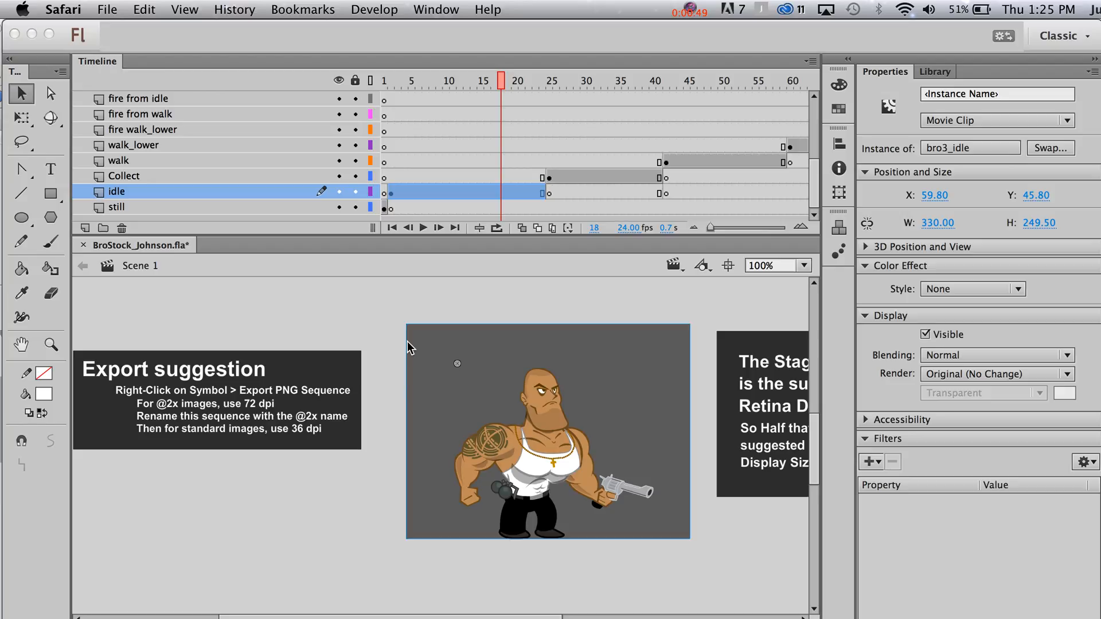
scroll(408, 346, "right", 3)
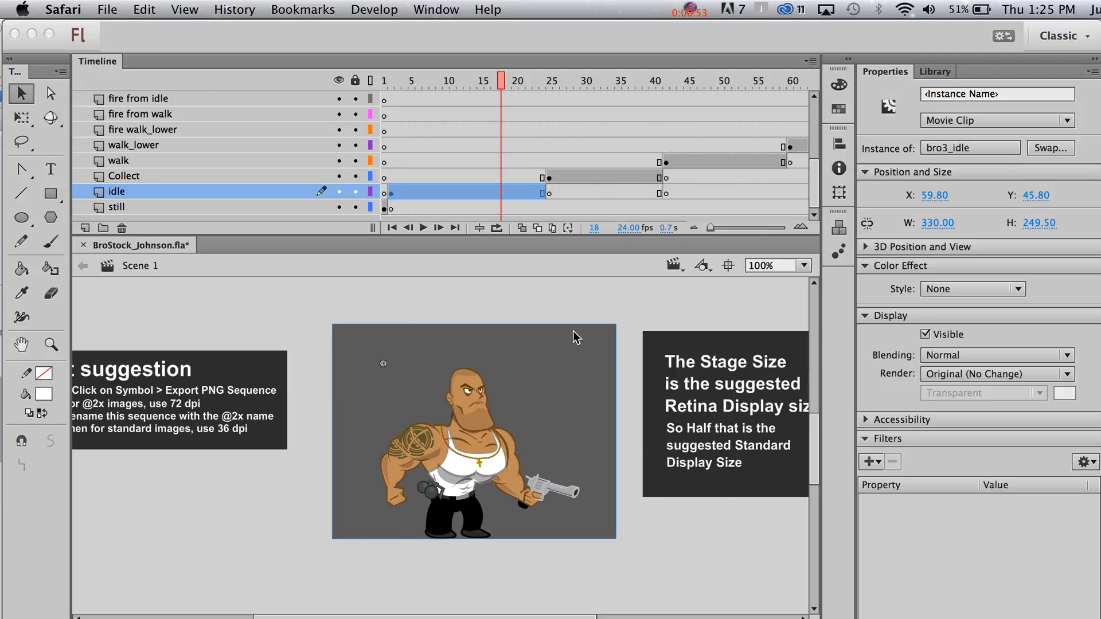
Test the movie to preview the character's animations, and close the preview window.
left_click(591, 301)
key("super+Return")
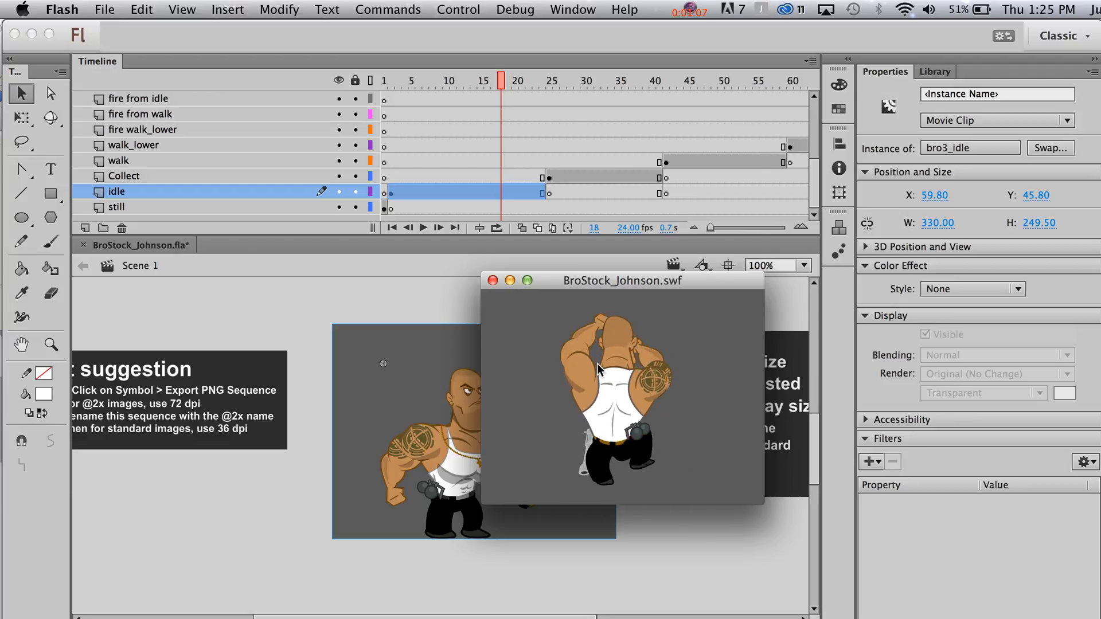
key("super+w")
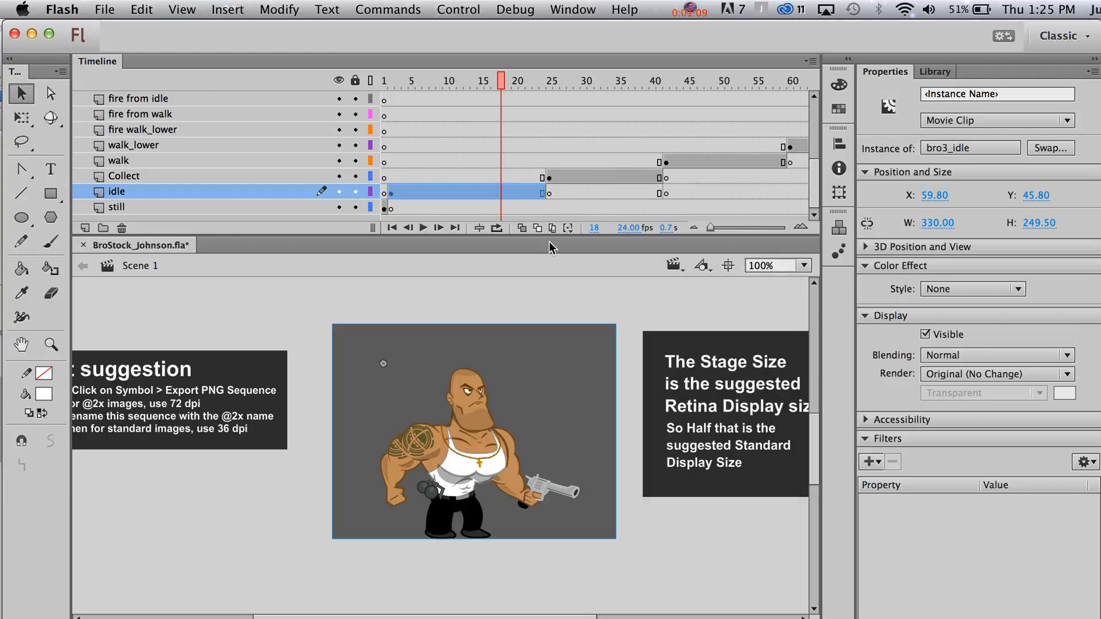
Open the bro3_climbing movie clip from the Climbing layer near the end of the main timeline.
scroll(578, 188, "right", 3)
scroll(579, 189, "right", 15)
scroll(580, 189, "up", 5)
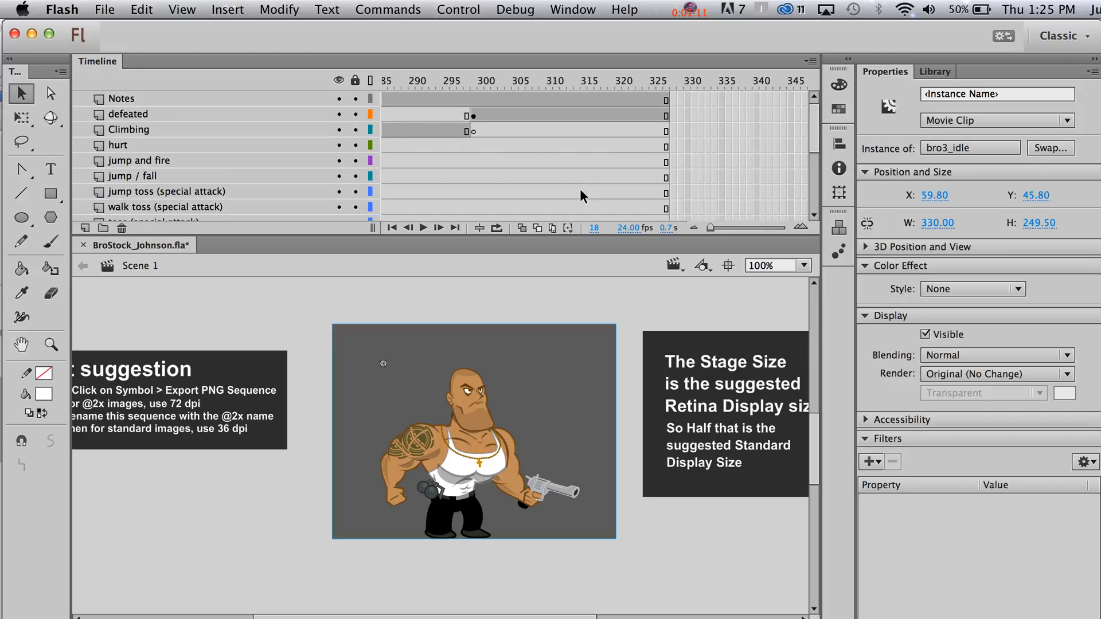
left_click(418, 130)
left_click(527, 417)
double_click(456, 369)
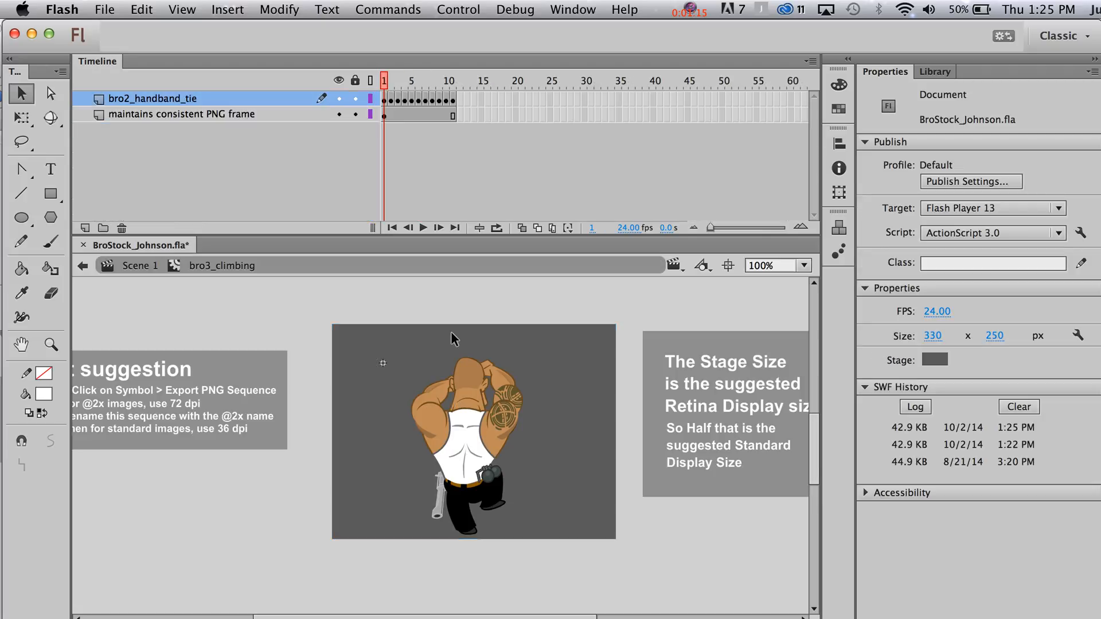
Scrub the climbing animation to frame 11, highlight all the character's body parts, and return to Scene 1.
mouse_move(385, 80)
left_mouse_down()
mouse_move(444, 80)
mouse_move(392, 83)
left_mouse_up()
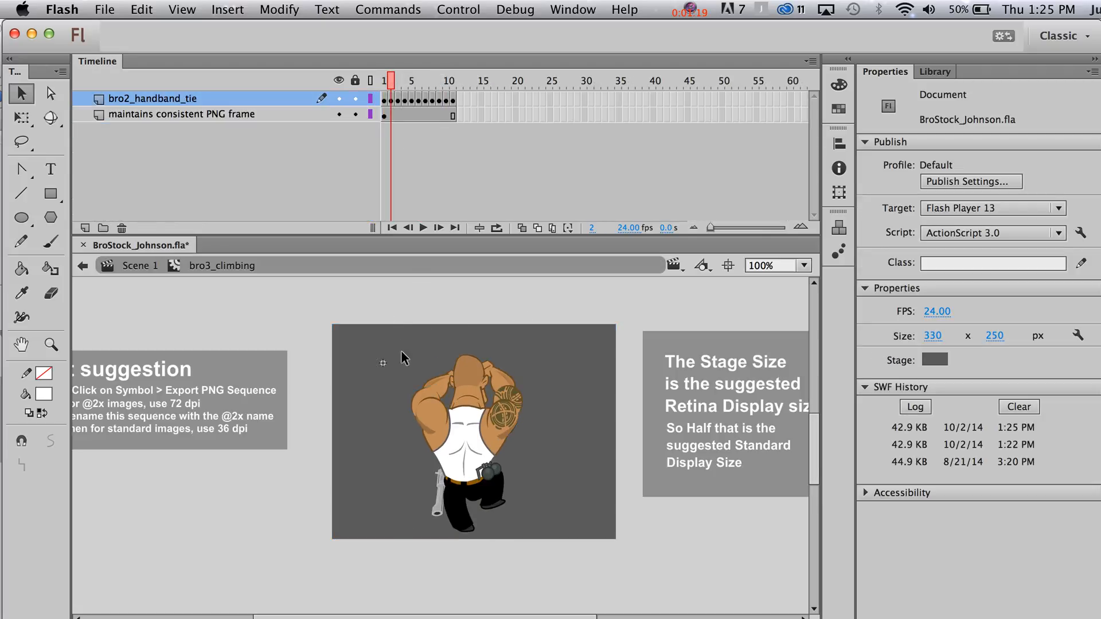
left_click_drag(392, 79, 452, 82)
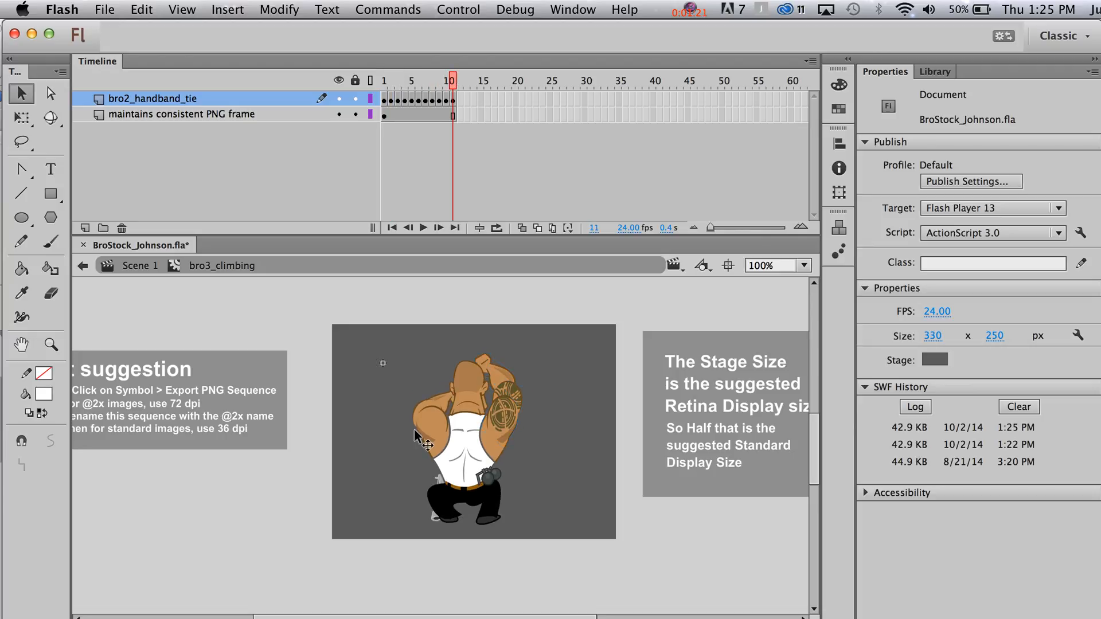
left_click_drag(408, 329, 529, 532)
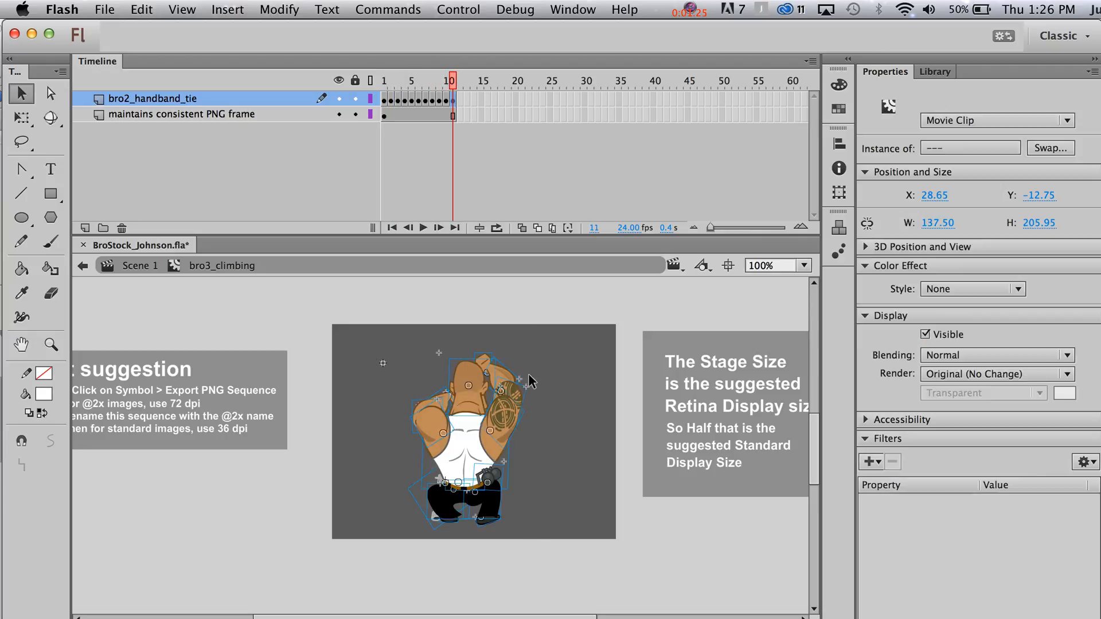
left_click(547, 322)
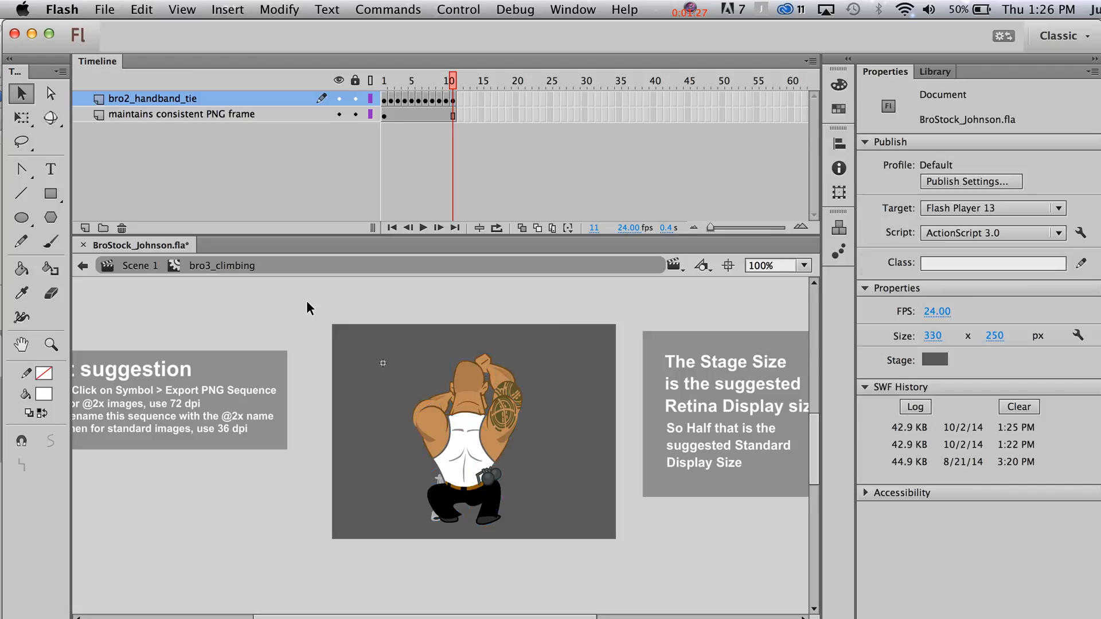
left_click(138, 266)
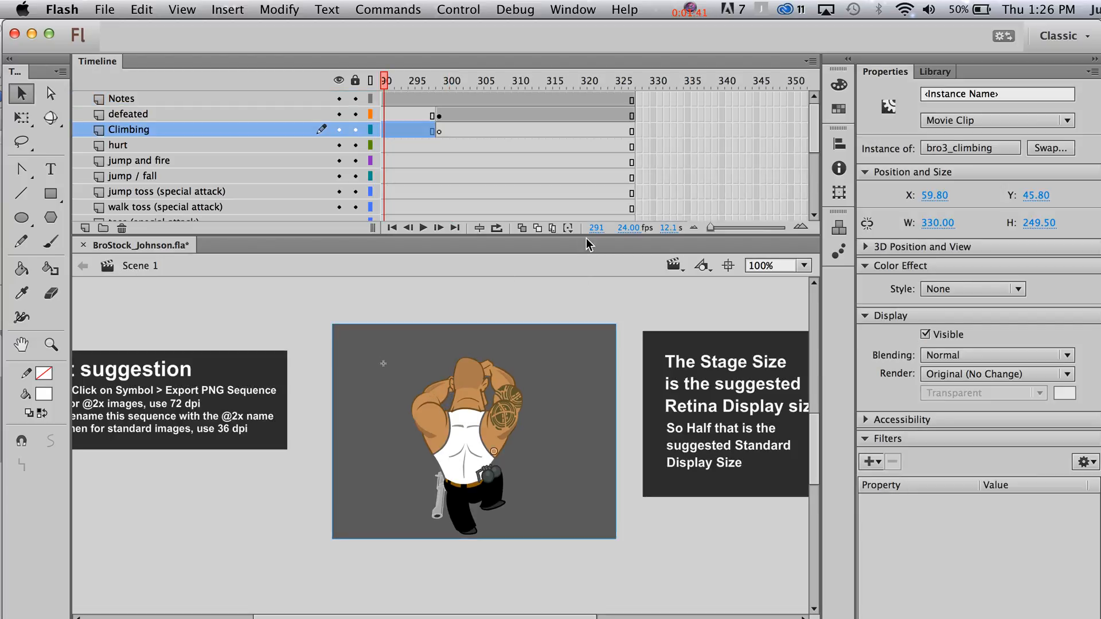
Show the jump and fire pose at frame 241 of the main timeline.
scroll(573, 207, "left", 15)
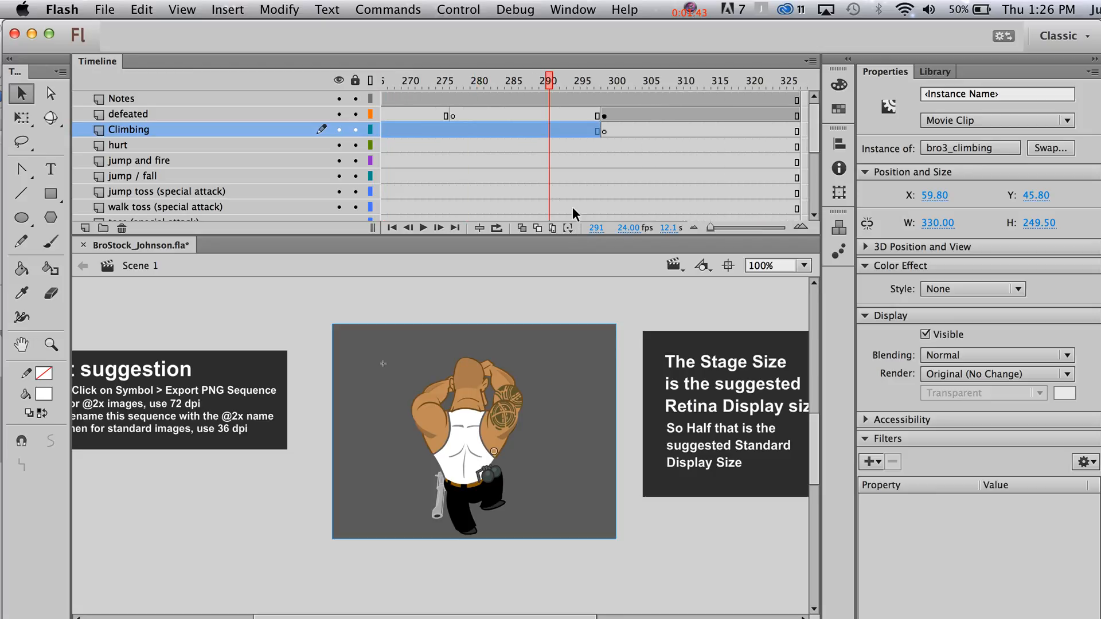
scroll(594, 185, "down", 3)
scroll(593, 185, "up", 1)
scroll(594, 186, "right", 9)
scroll(614, 161, "right", 2)
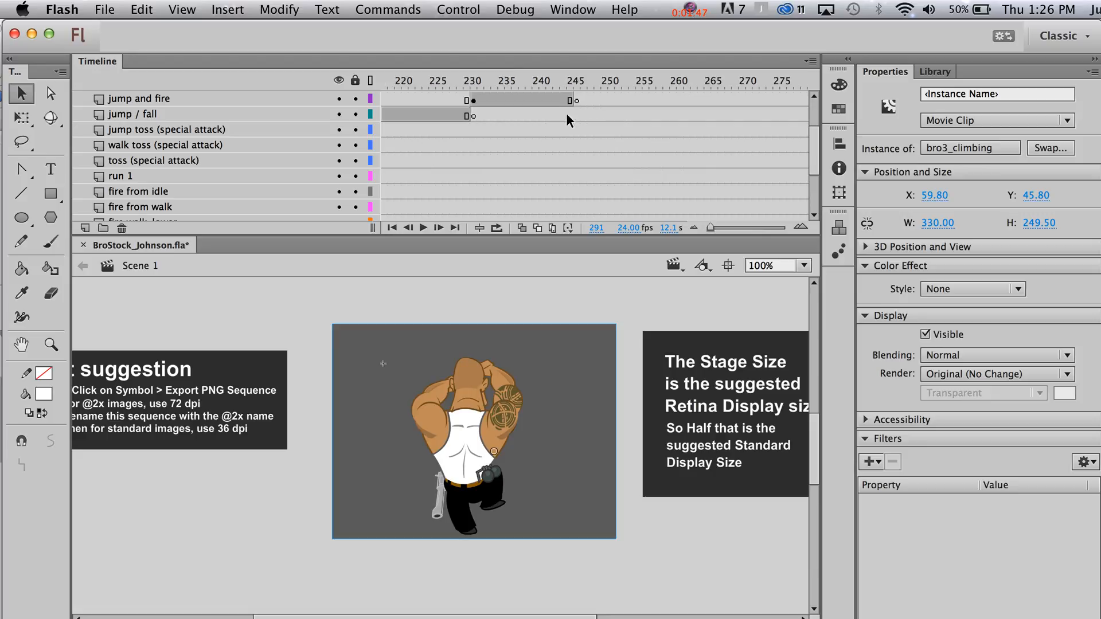
left_click(544, 80)
Go to frame 288 of the main timeline and select the climbing character on the stage.
scroll(627, 166, "up", 3)
scroll(627, 166, "right", 8)
scroll(626, 164, "left", 5)
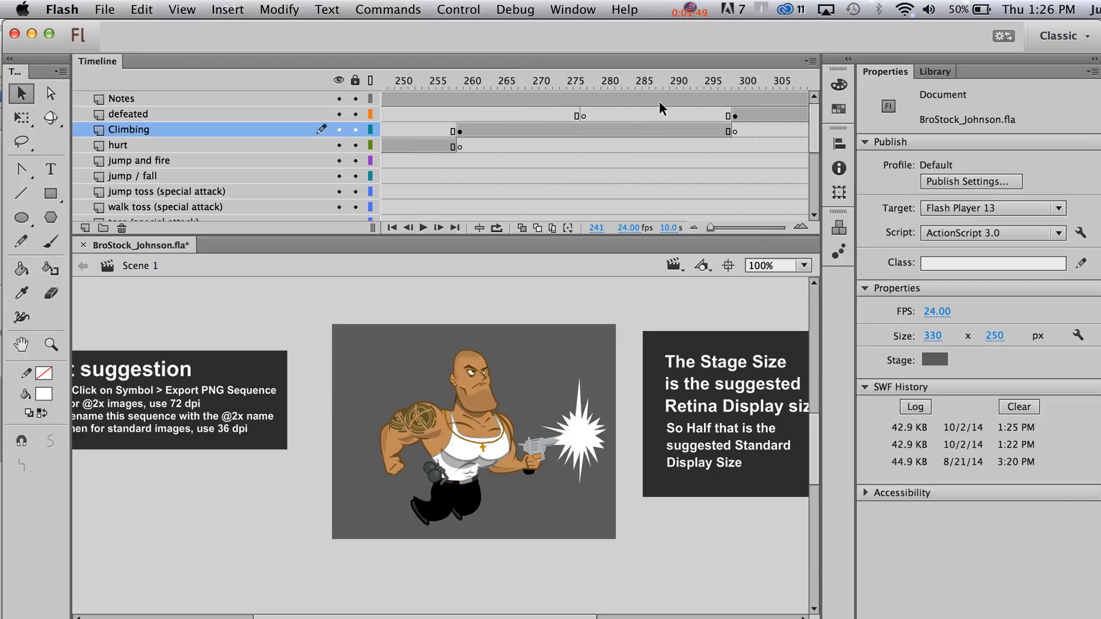
left_click(661, 94)
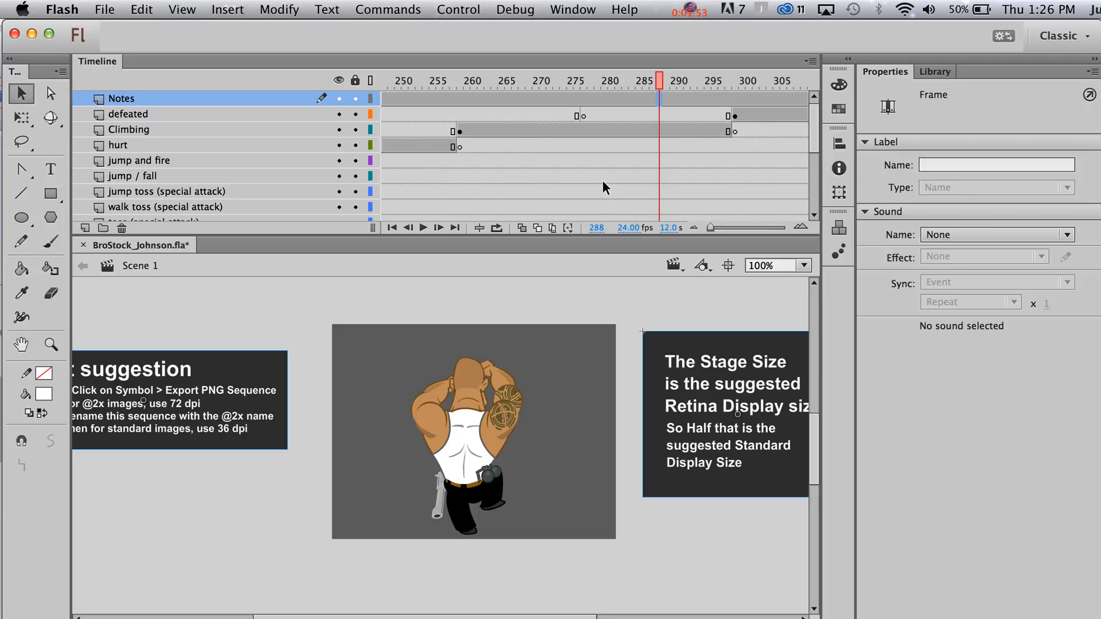
left_click(466, 353)
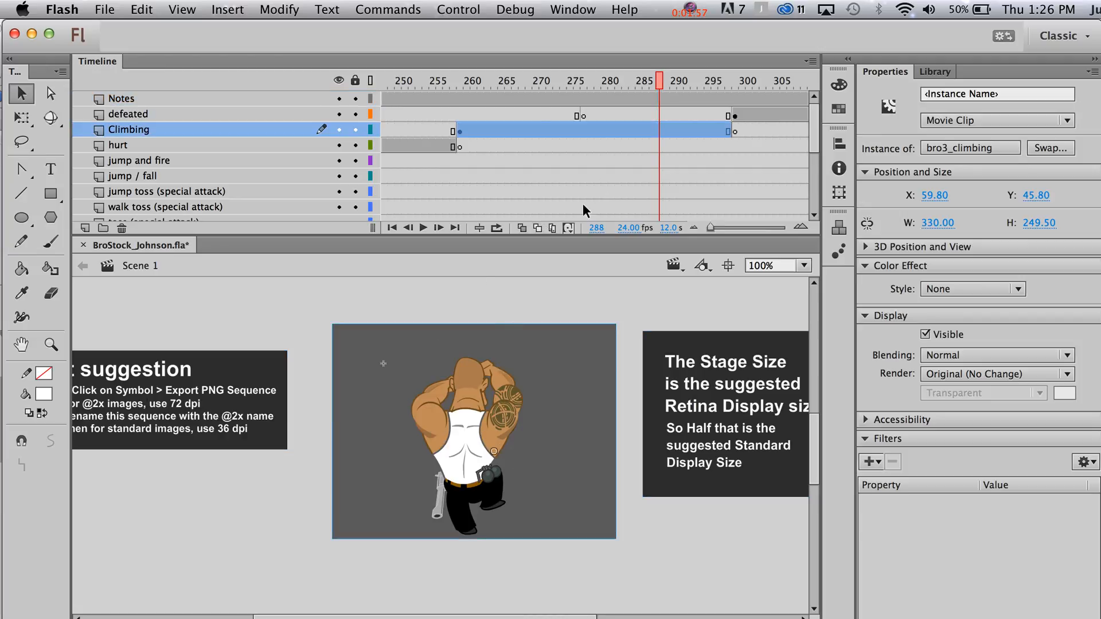
Go to frame 16 in the idle section of the main timeline and open the bro3_idle movie clip.
scroll(639, 164, "left", 20)
scroll(639, 164, "down", 5)
scroll(639, 170, "down", 1)
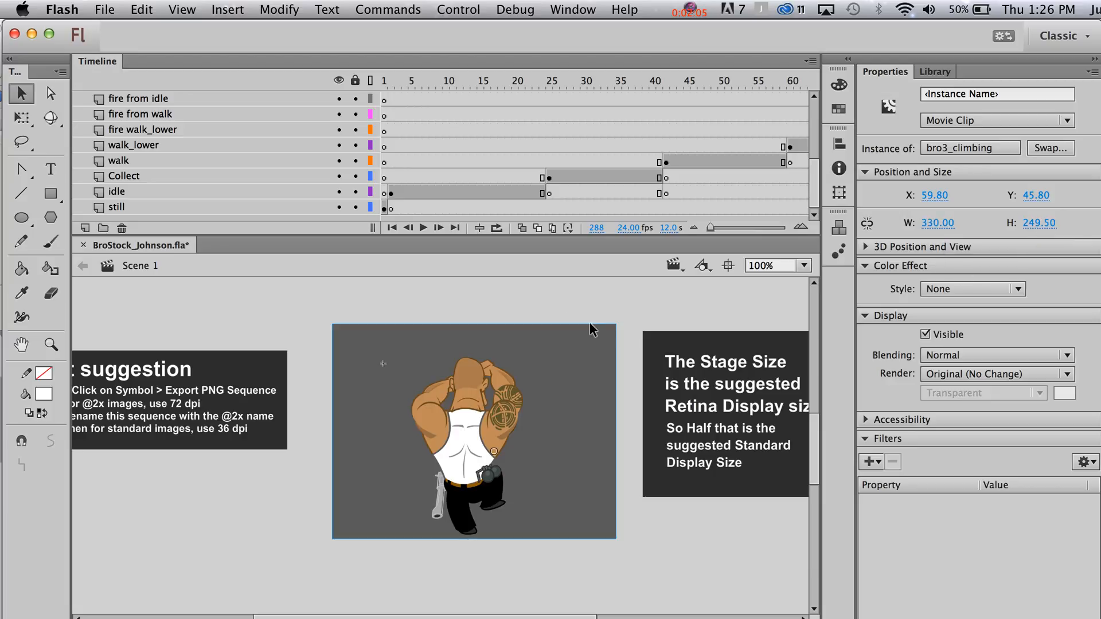
left_click(506, 292)
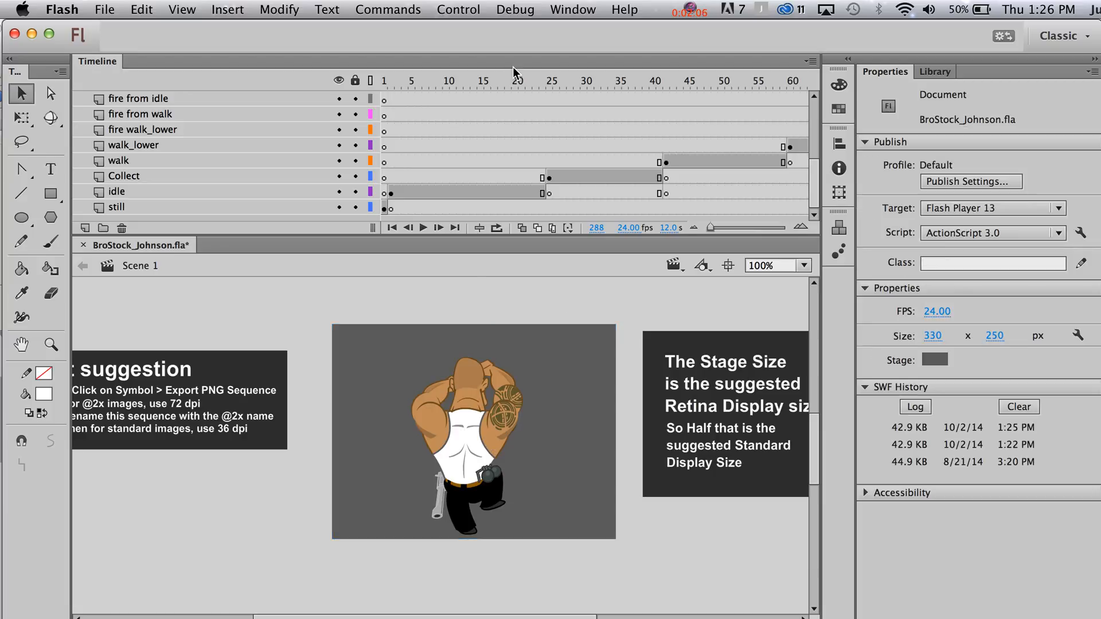
left_click(488, 81)
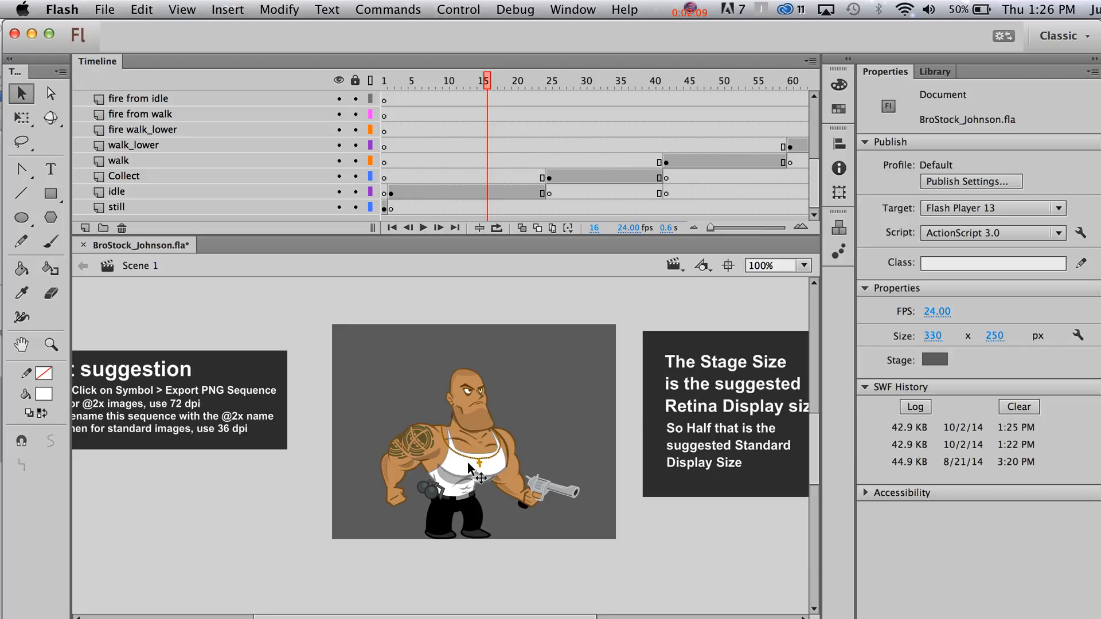
left_click(479, 421)
double_click(476, 412)
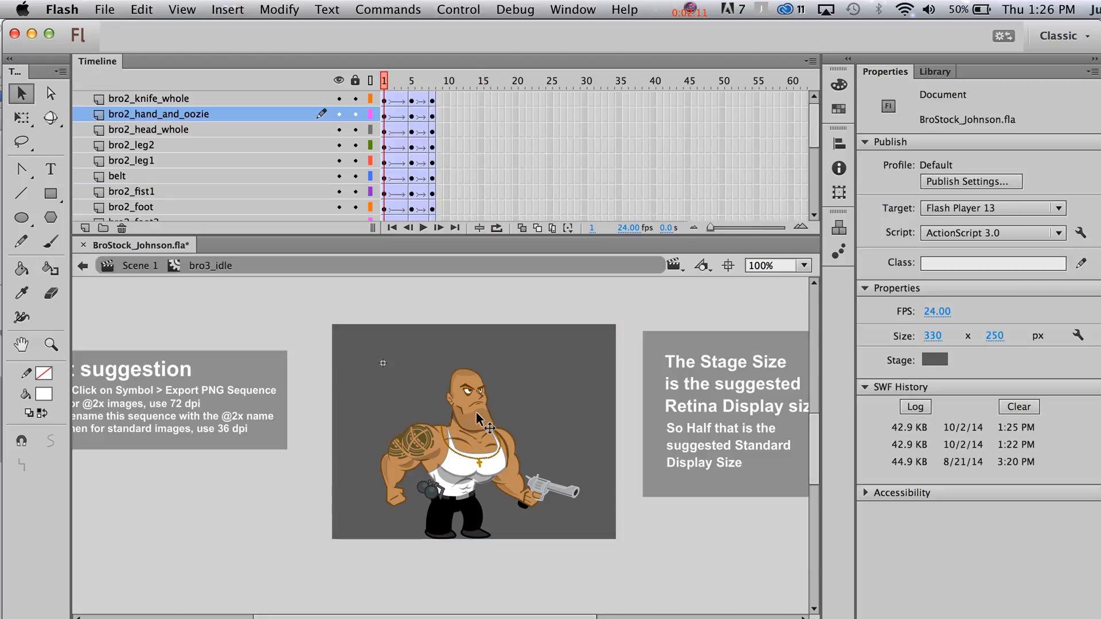
Return to frame 1 of the idle clip and select the frame_lock instance on the "maintains consistent PNG frame" layer.
mouse_move(400, 78)
left_mouse_down()
mouse_move(389, 78)
mouse_move(442, 78)
mouse_move(371, 85)
mouse_move(434, 84)
mouse_move(384, 83)
left_mouse_up()
left_click_drag(368, 337, 589, 536)
scroll(393, 199, "down", 5)
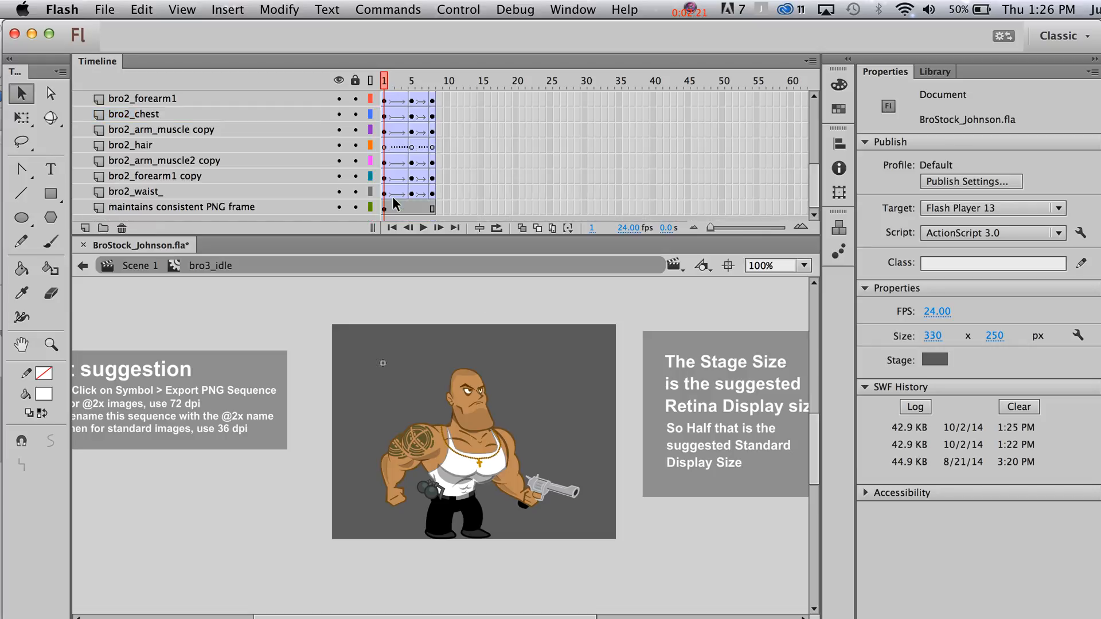
left_click(387, 206)
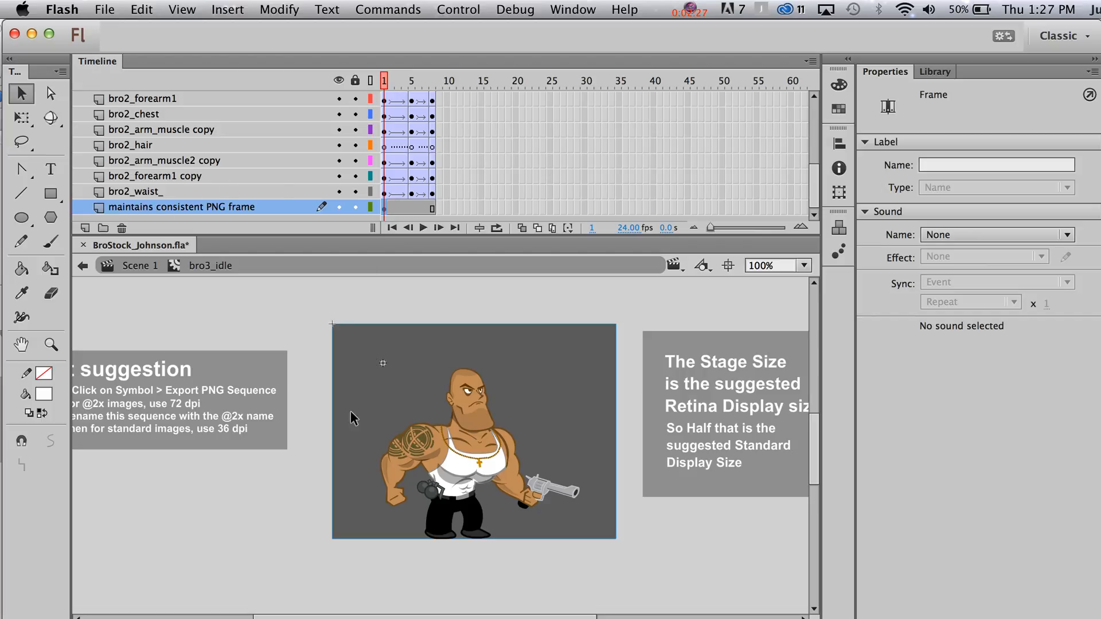
left_click(315, 544)
left_click(335, 541)
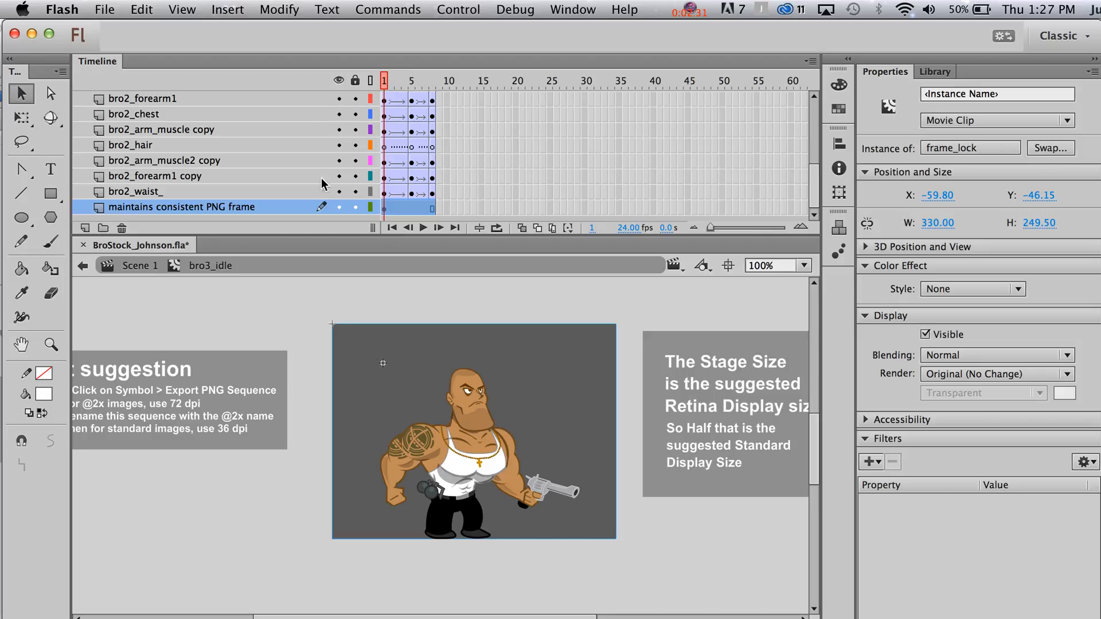
Isolate the "maintains consistent PNG frame" layer by hiding the other layers of the idle clip, and make all layers visible again.
left_click(339, 81)
left_click(338, 207)
left_click(341, 82)
left_click(342, 84)
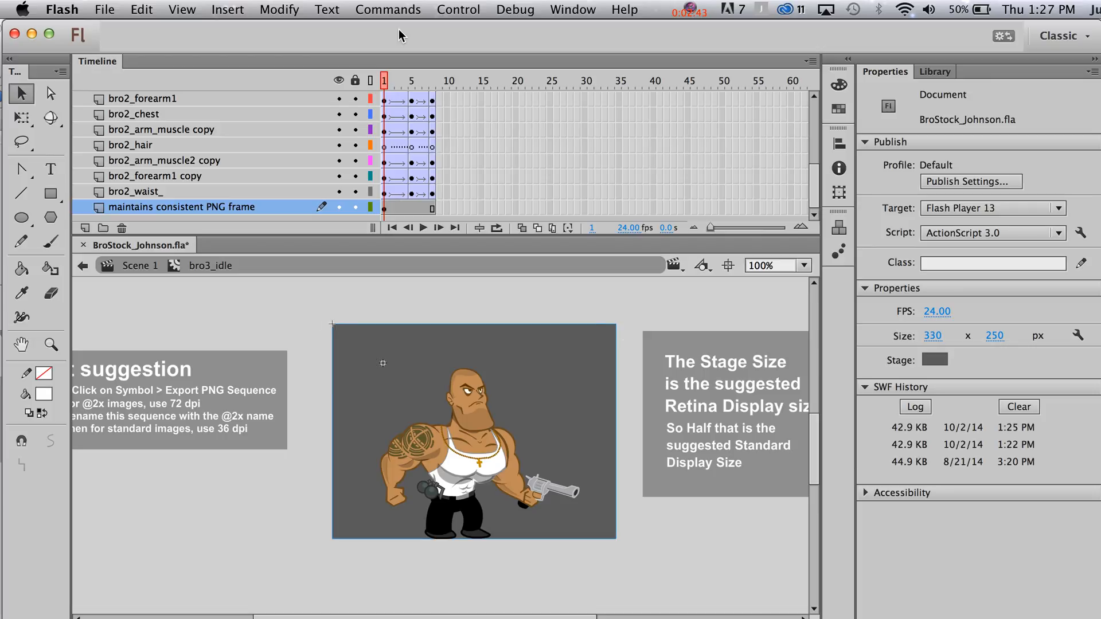
Select the broken-apart corner shapes of the PNG frame and convert them to a movie clip symbol named "consistent frame for sizing".
left_click_drag(276, 525, 367, 574)
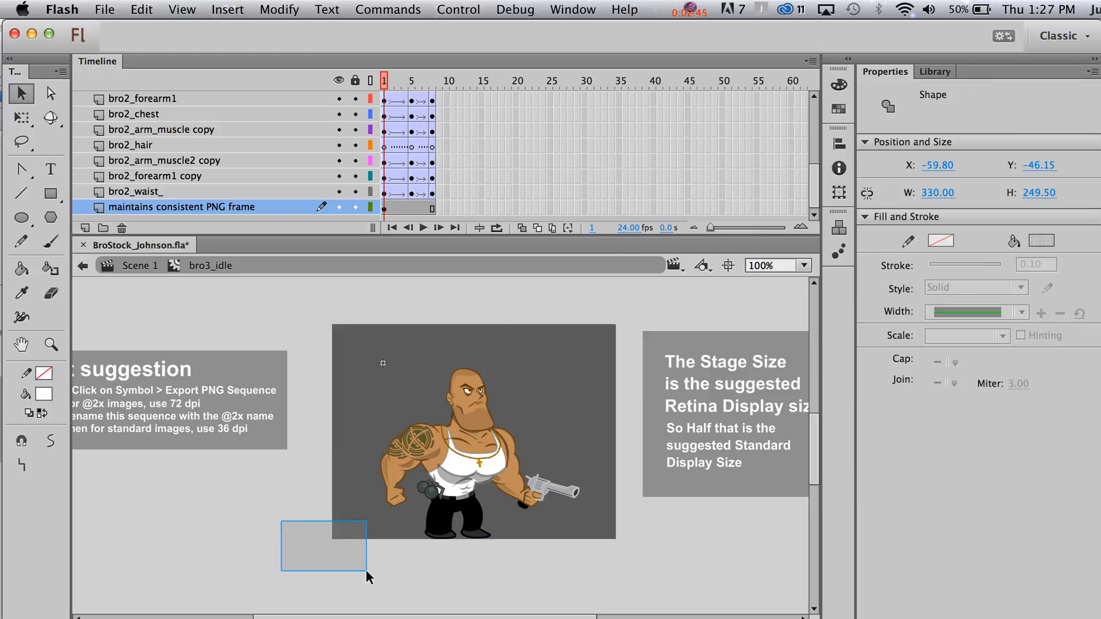
left_click_drag(636, 344, 651, 358)
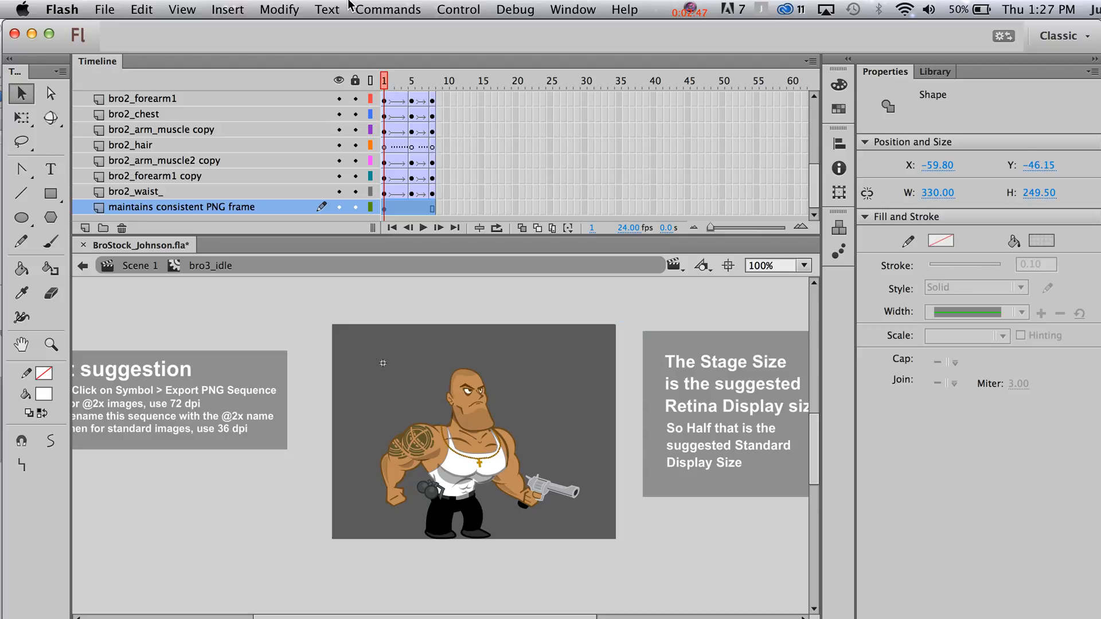
key("F8")
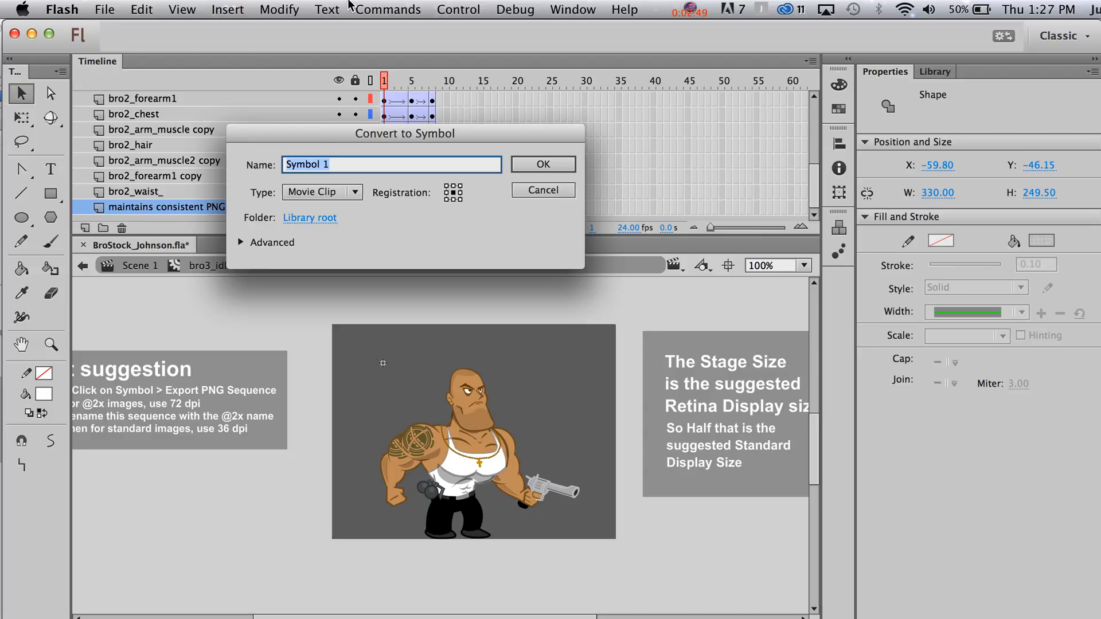
type("conis")
key("BackSpace")
key("BackSpace")
type("sistent frame ")
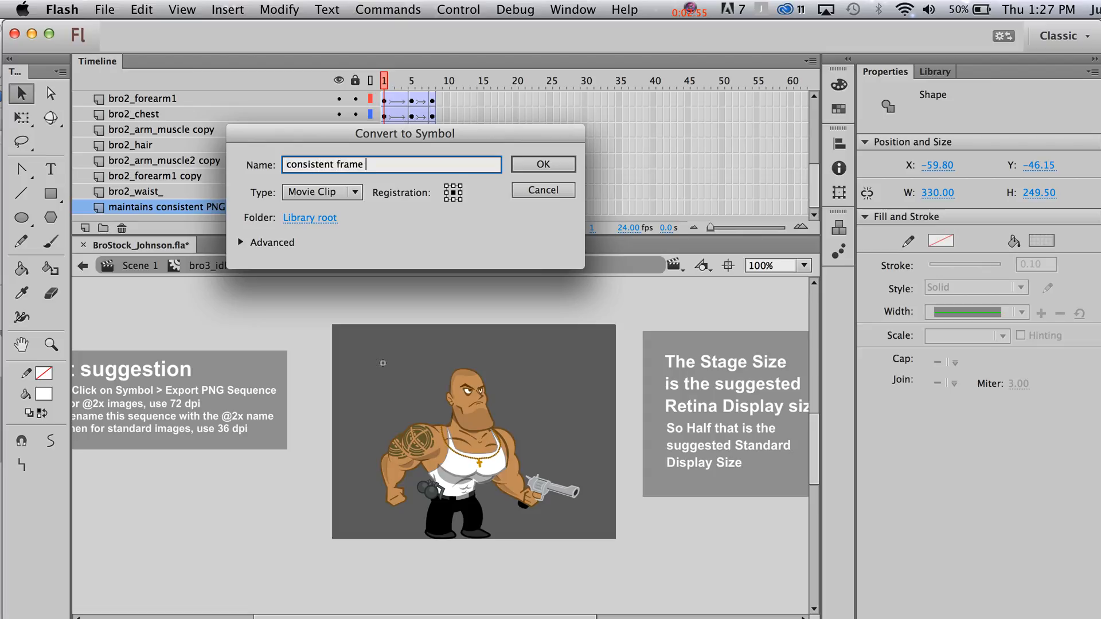
type("for size")
key("Return")
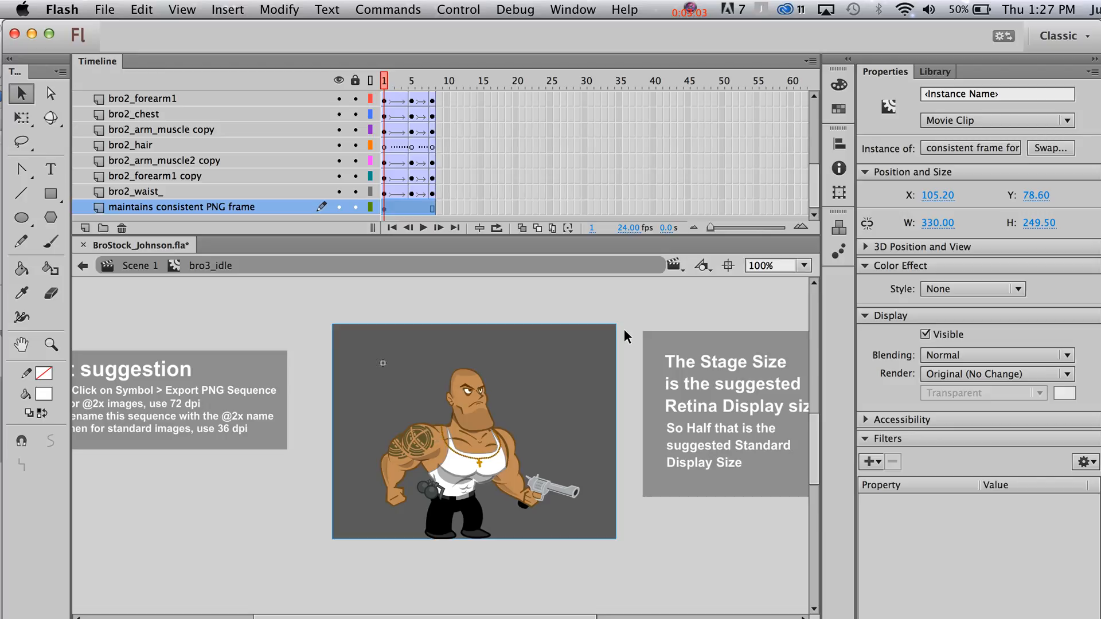
Open the "consistent frame for sizing" clip for editing and select its upper-right corner shape.
left_click(634, 311)
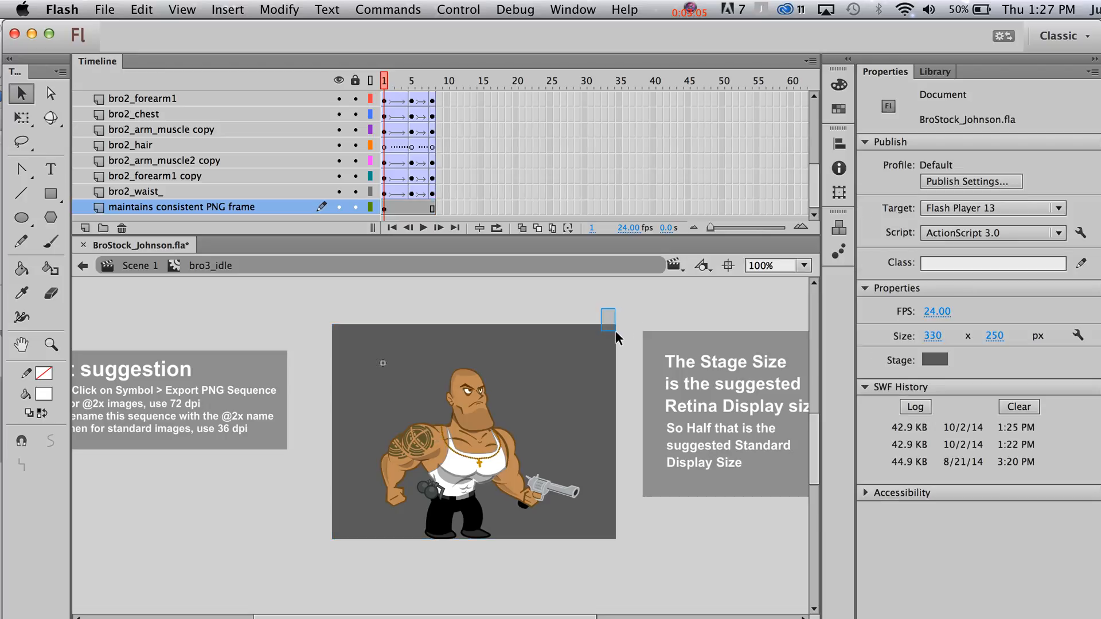
left_click(618, 328)
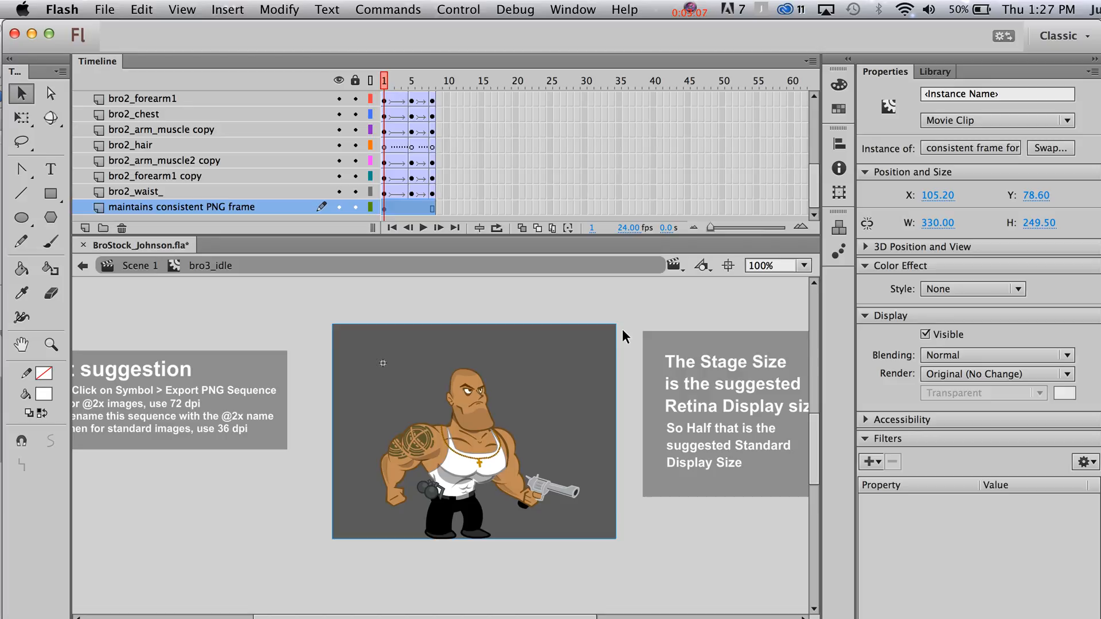
double_click(618, 326)
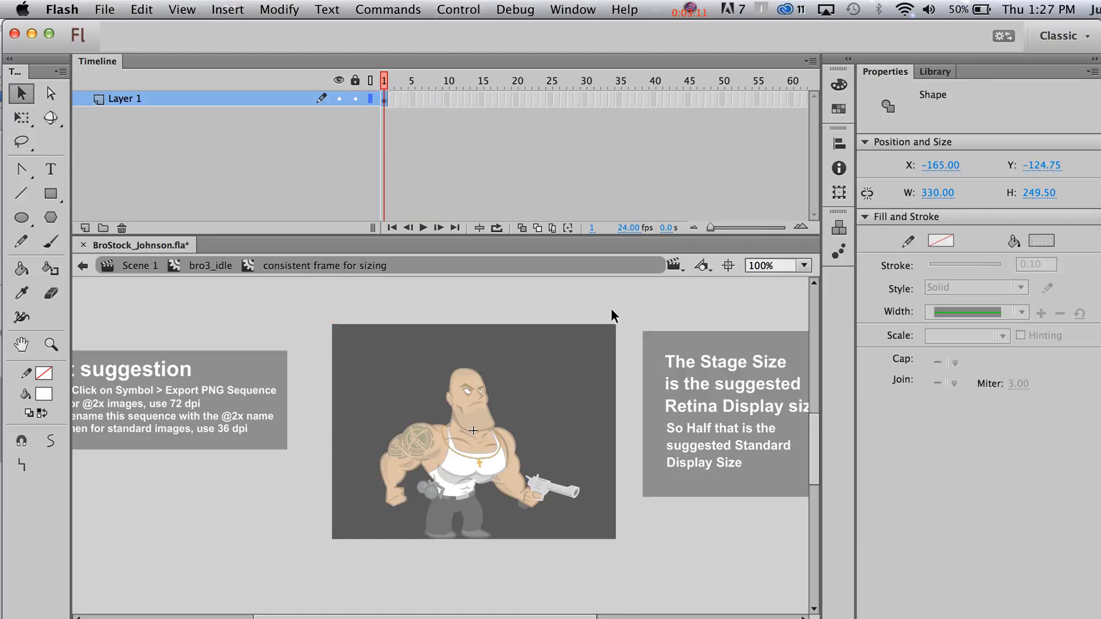
left_click_drag(594, 305, 638, 353)
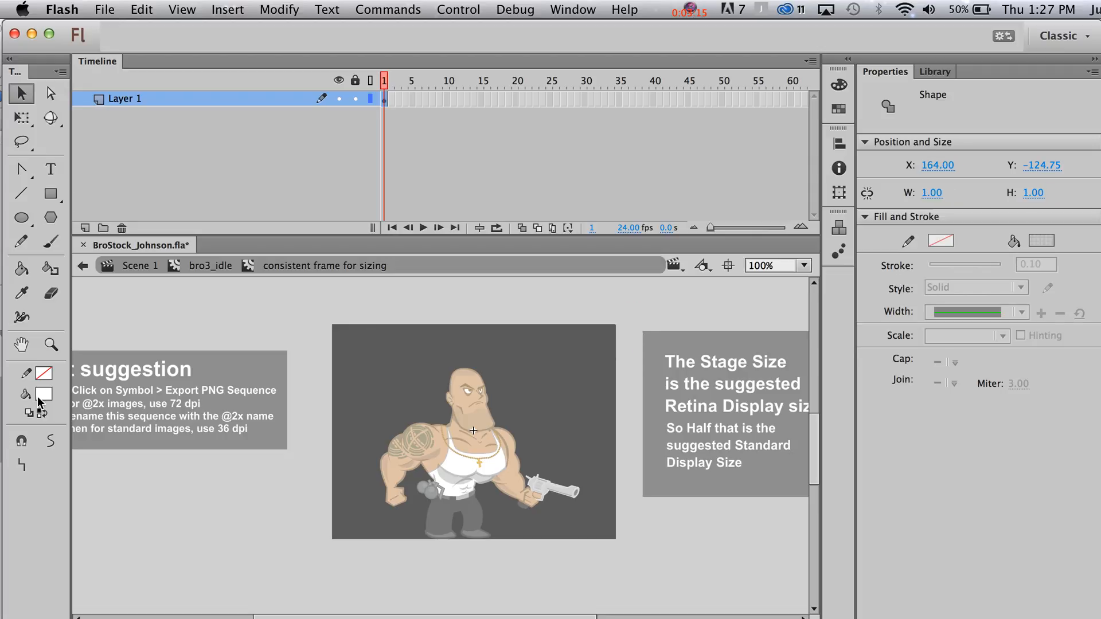
Sample the corner shape's fill with the Eyedropper and inspect its colour and alpha values.
left_click(27, 301)
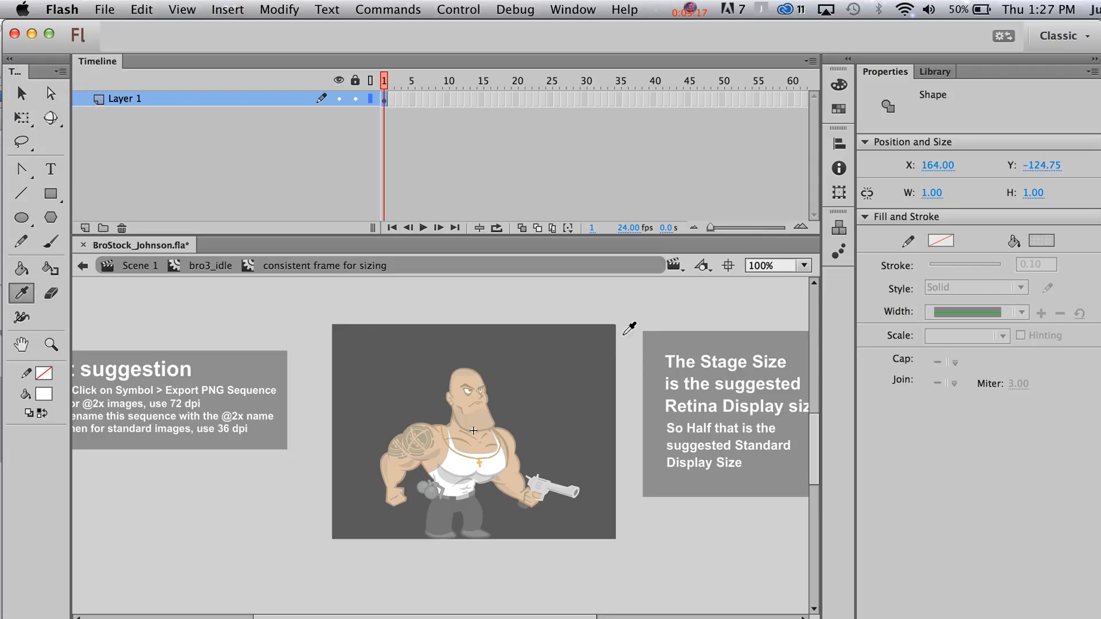
left_click(617, 326)
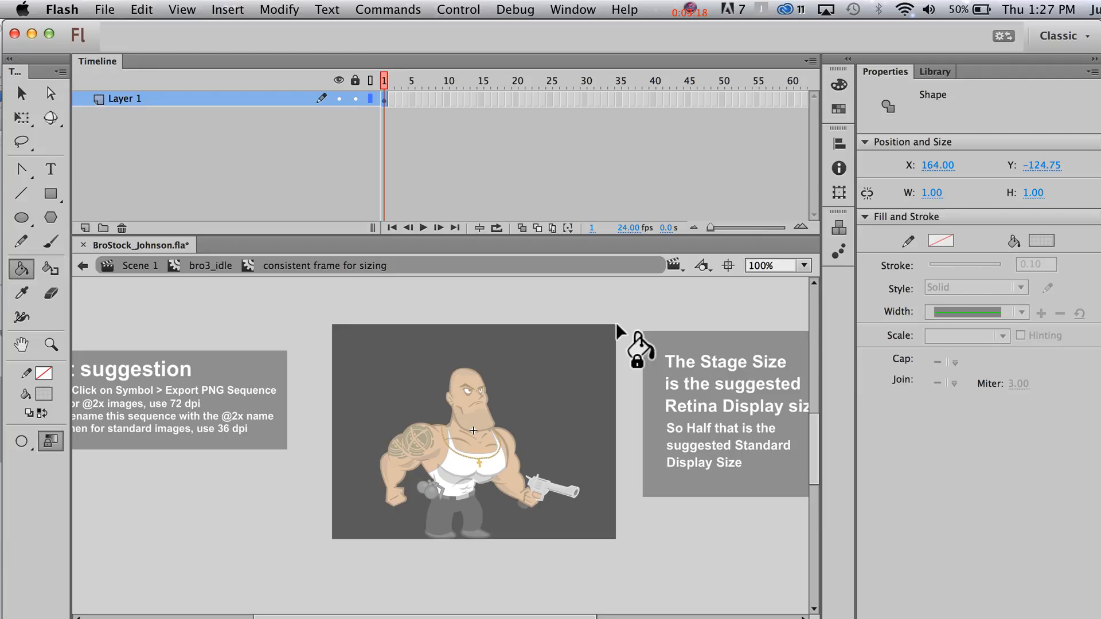
left_click(43, 394)
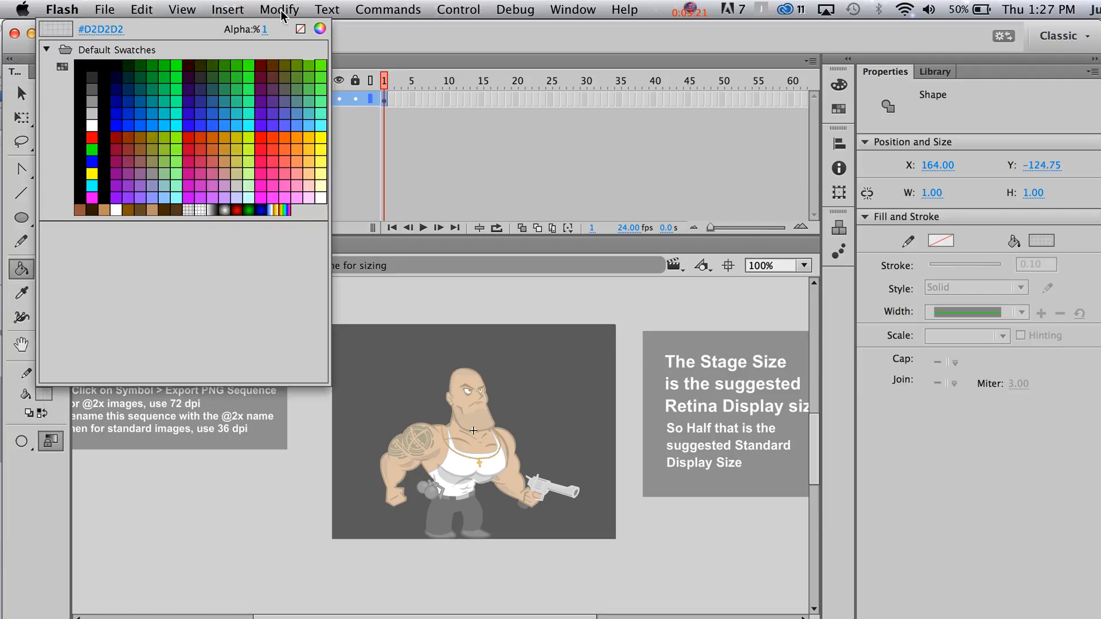
left_click(354, 29)
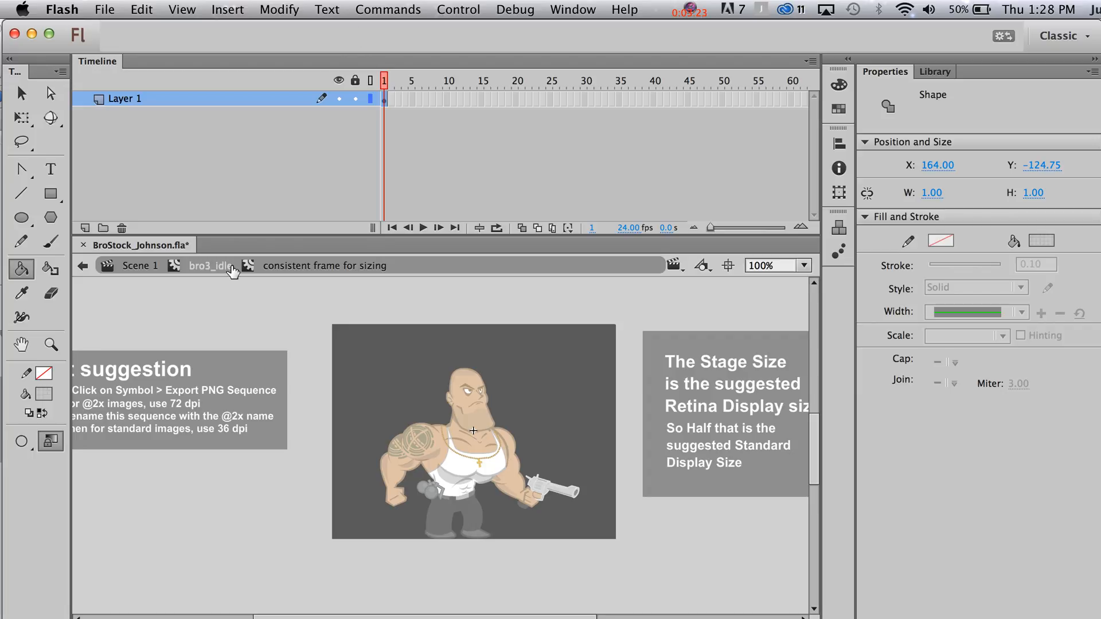
Return to the bro3_idle clip and select the "consistent frame for sizing" instance by its corner to check its bounds.
left_click(215, 267)
key("v")
left_click(486, 291)
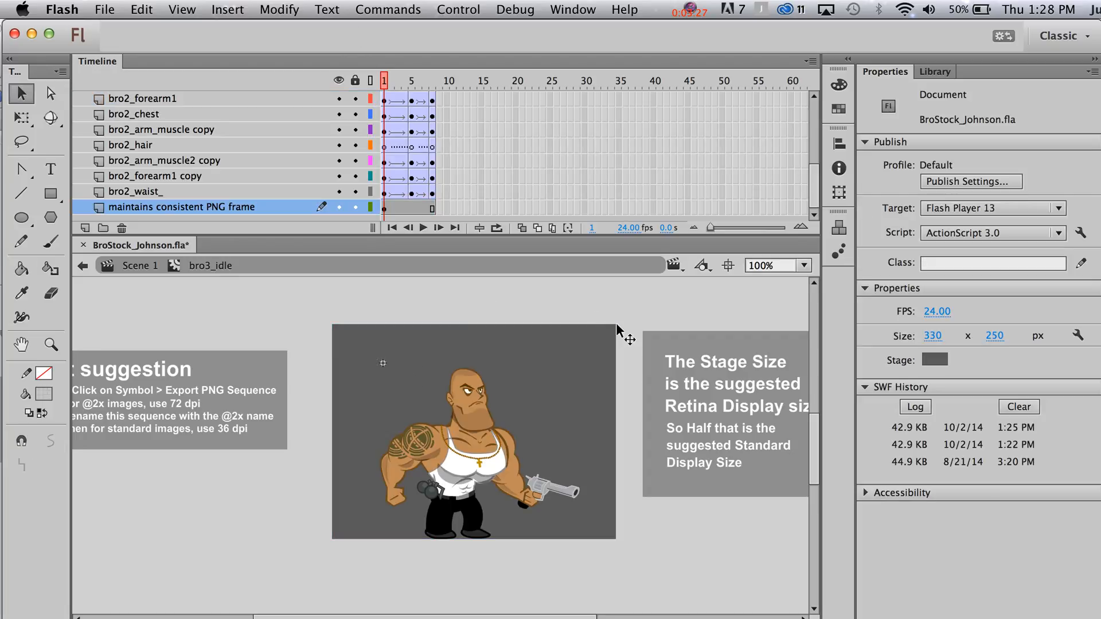
left_click(332, 540)
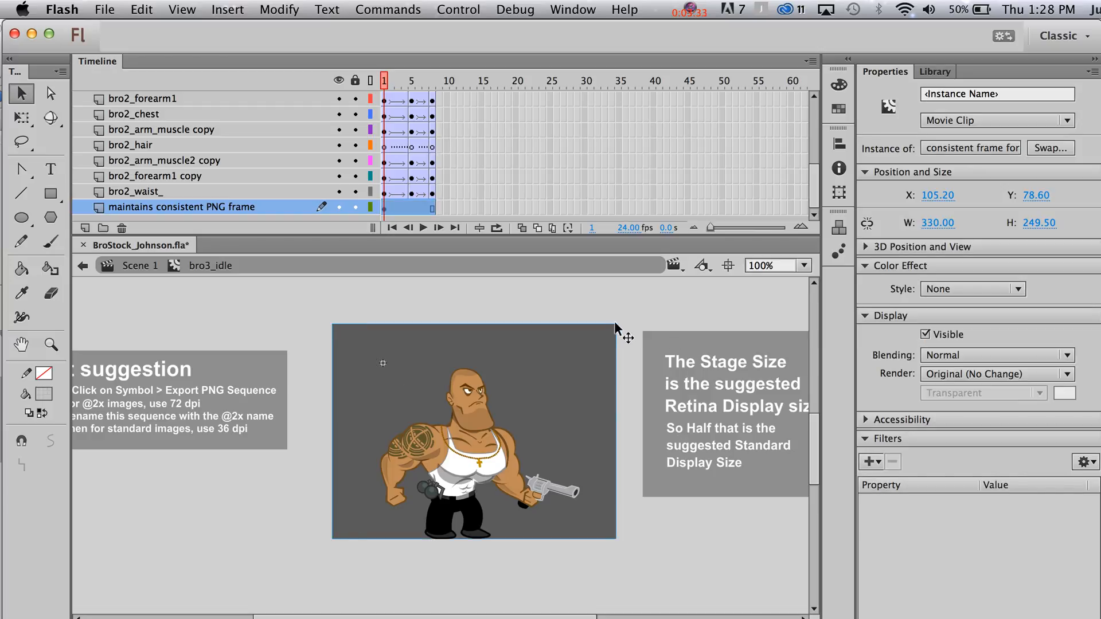
mouse_move(386, 77)
left_mouse_down()
mouse_move(397, 75)
mouse_move(372, 77)
left_mouse_up()
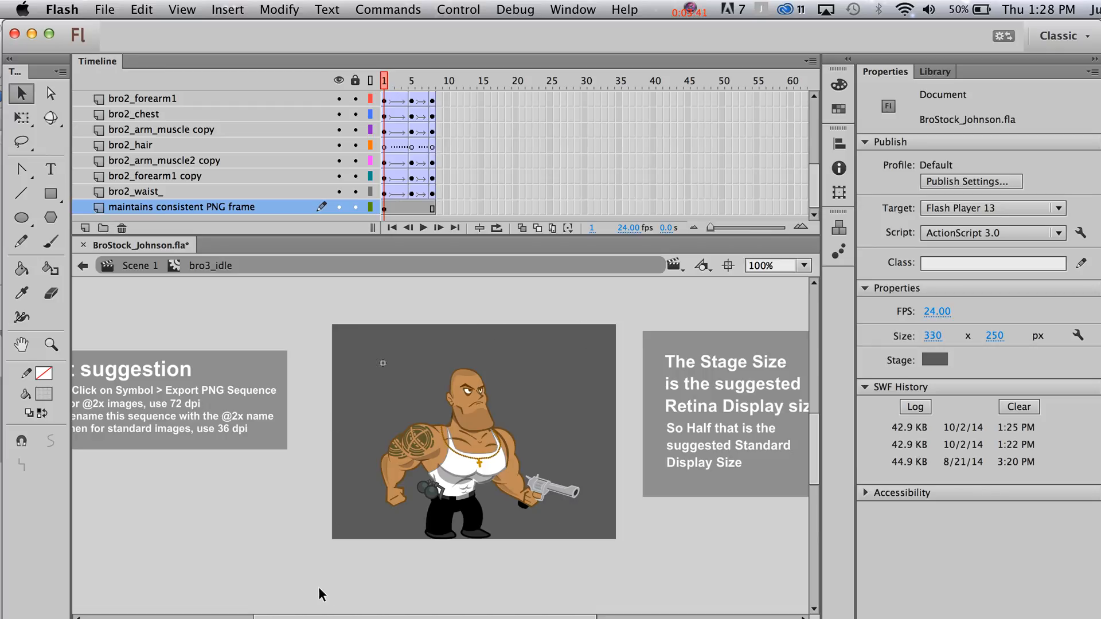
Open the bro3_collect clip from frame 26 of the main timeline and select its "maintains consistent PNG frame" layer.
left_click(143, 268)
left_click(554, 177)
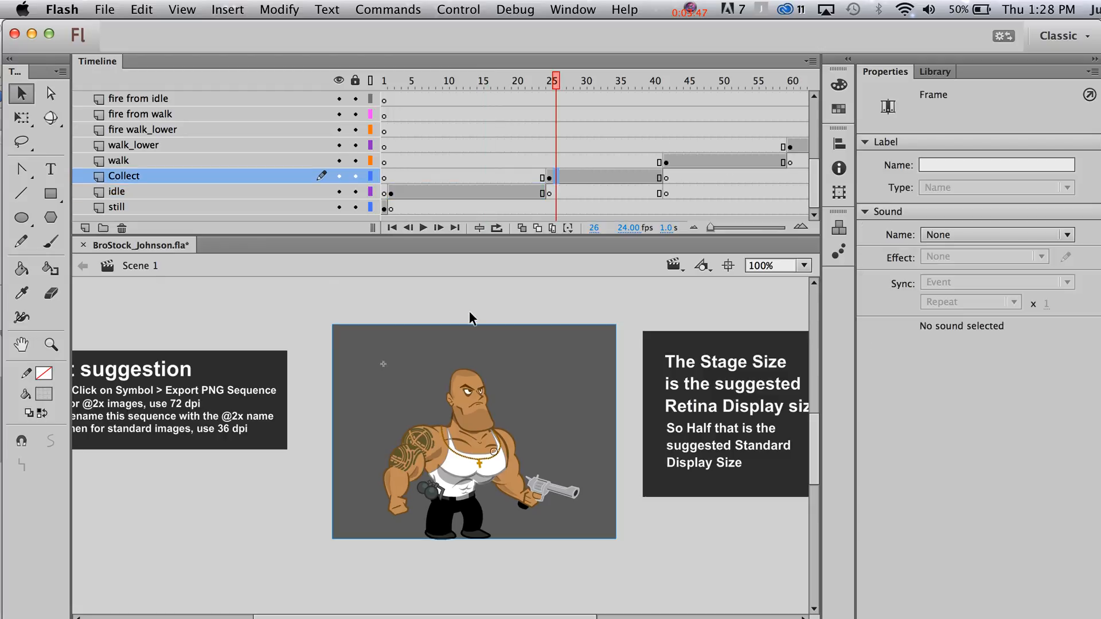
left_click(461, 424)
double_click(460, 422)
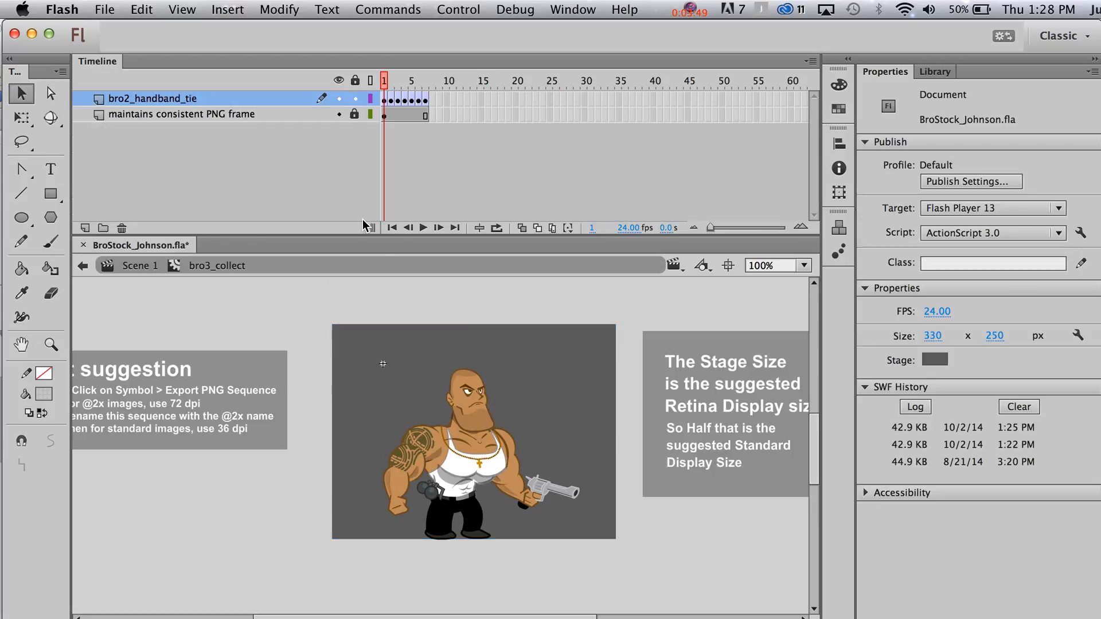
left_click(213, 113)
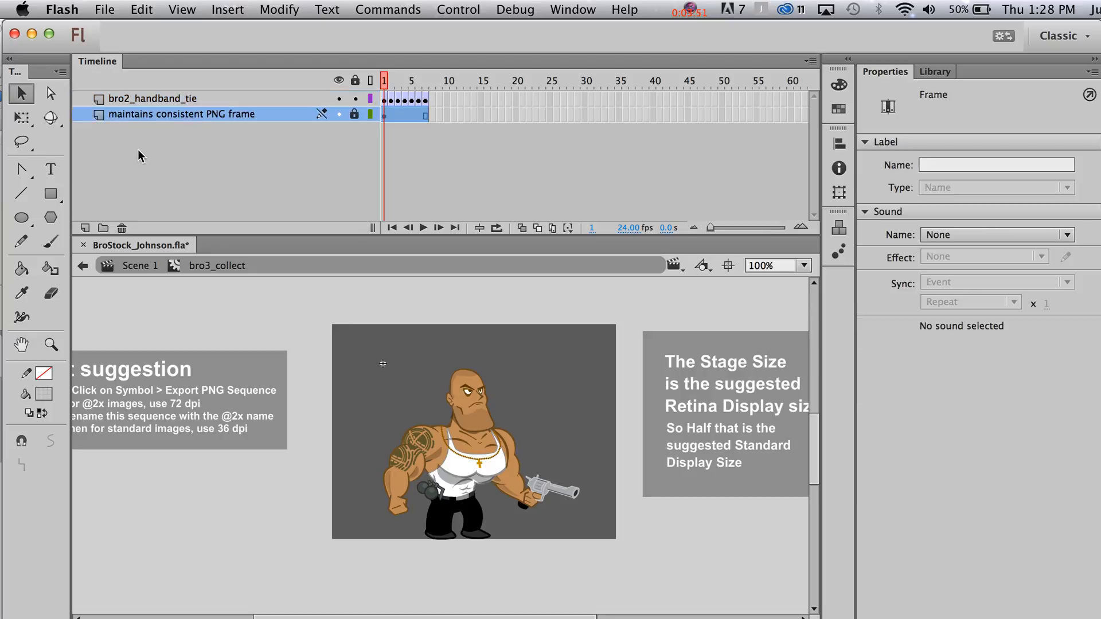
Return to the main timeline and look over the file export options without choosing one.
left_click(150, 267)
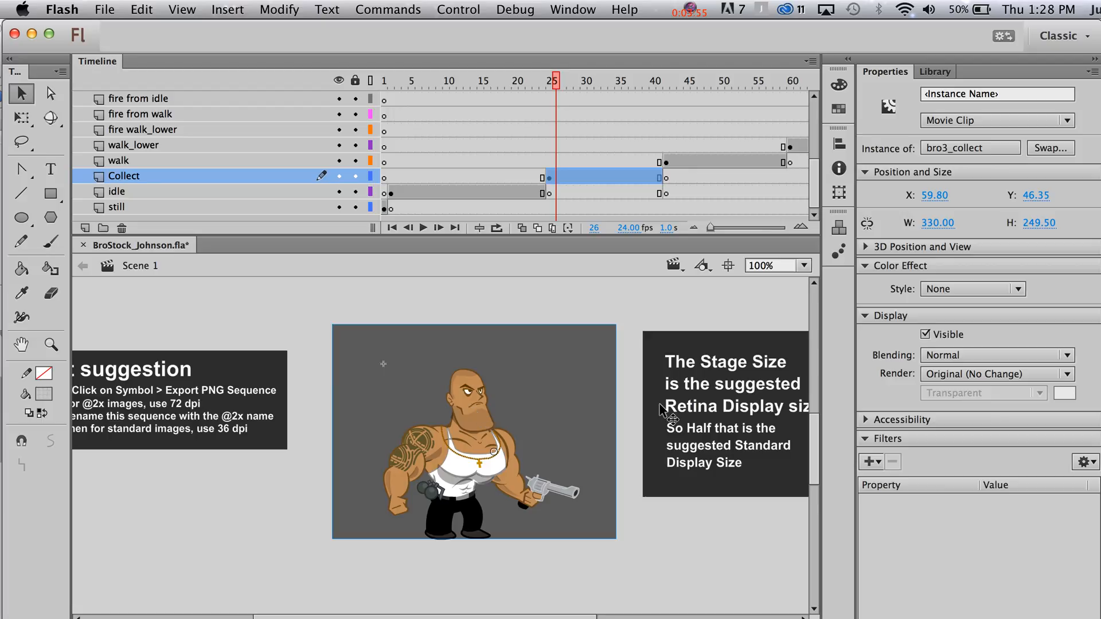
left_click(104, 8)
mouse_move(141, 248)
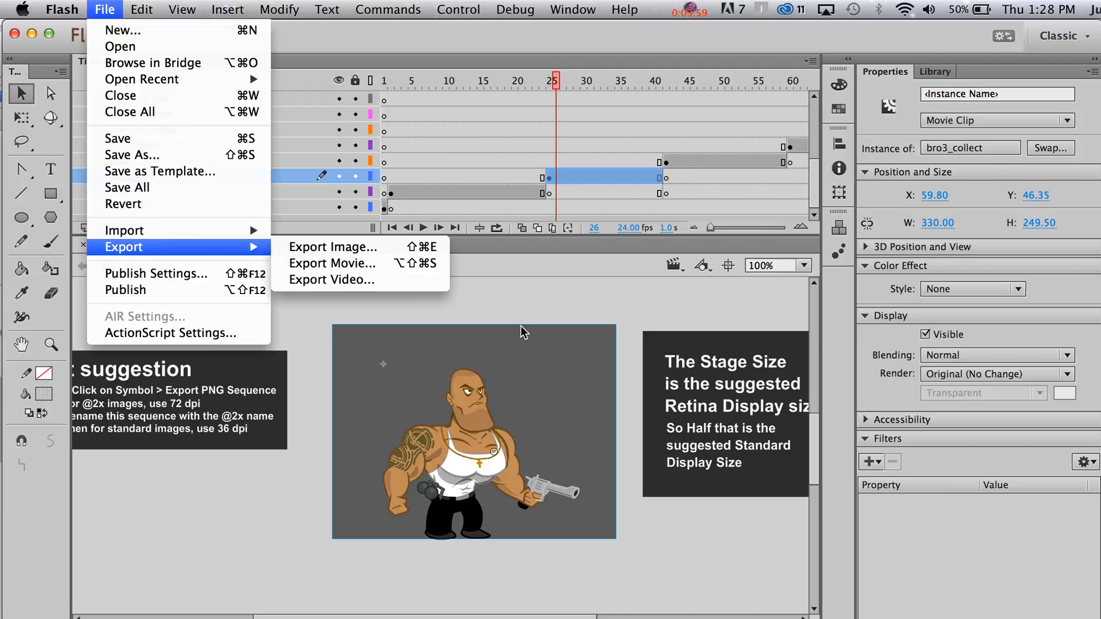
left_click(507, 291)
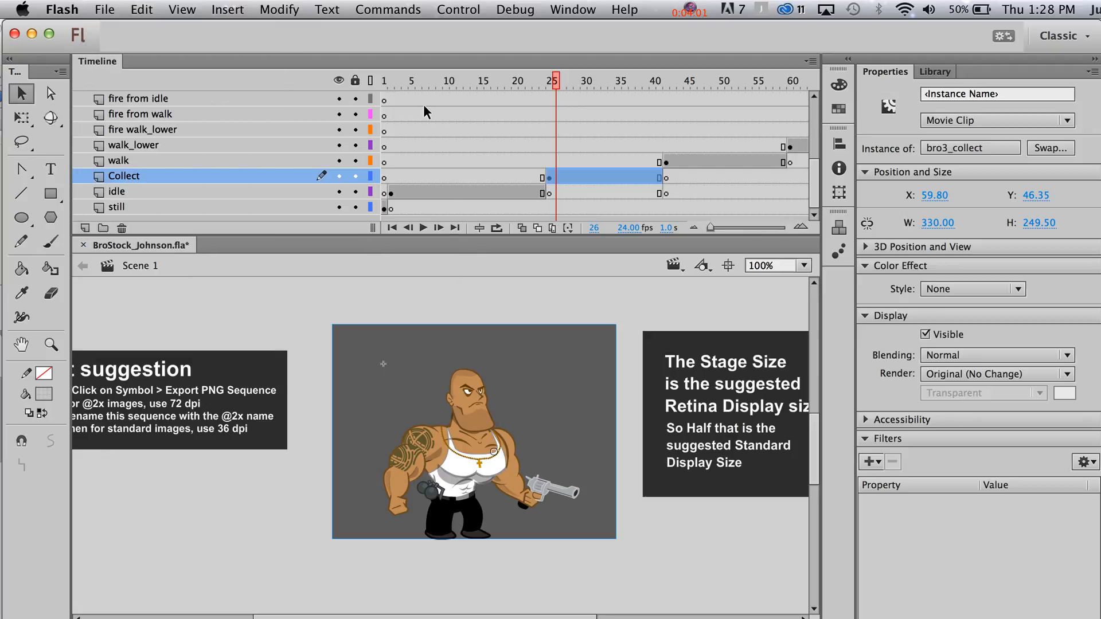
Scrub through the opening animation sections of the main timeline and select the start of the idle section.
left_click_drag(384, 83, 722, 78)
left_click(392, 192)
key("Return")
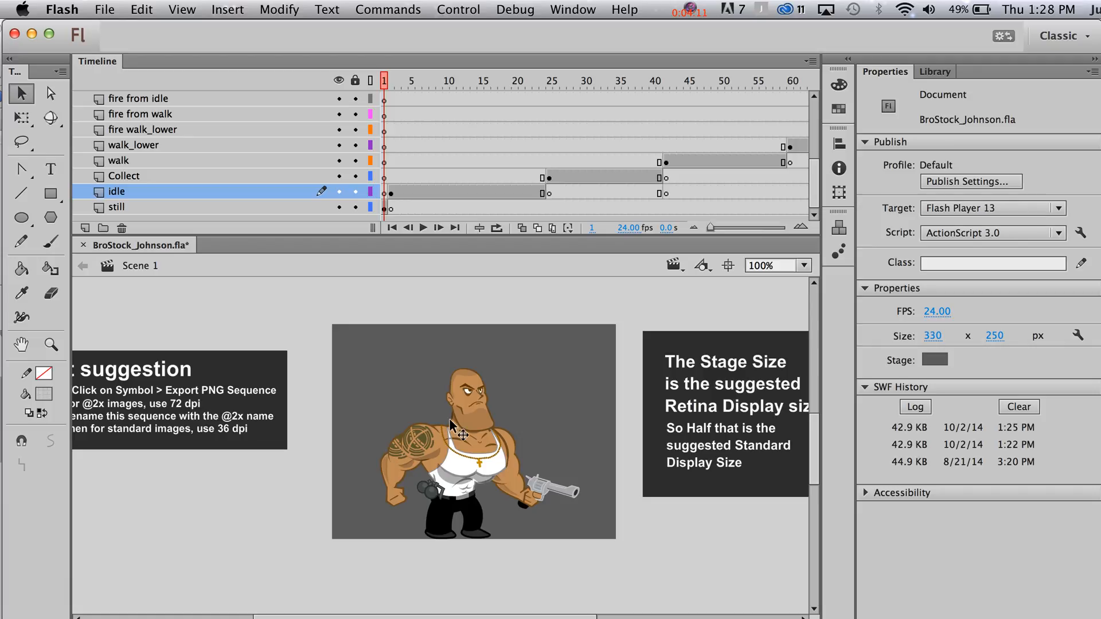
Open the bro3_still clip from frame 1 to view its layers, and return to the main timeline.
left_click(489, 421)
double_click(482, 408)
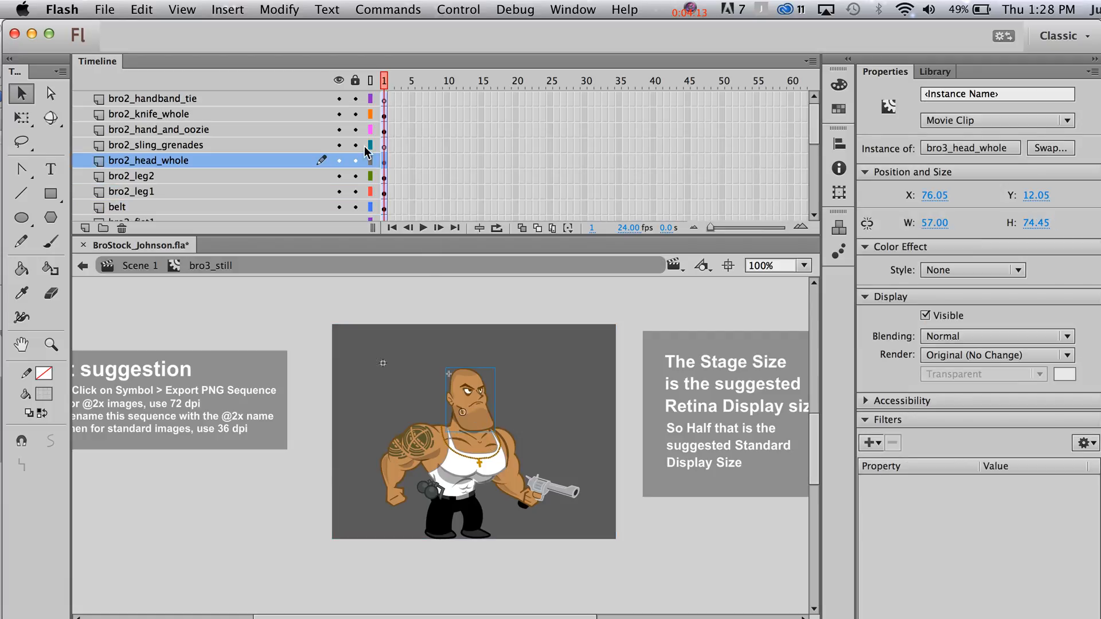
key("super+e")
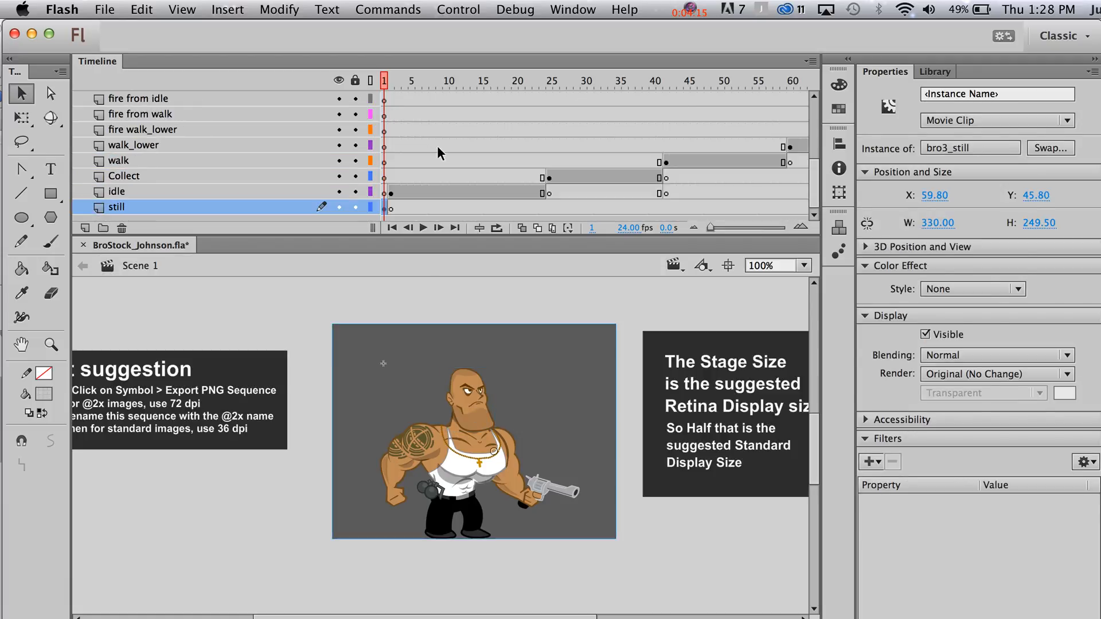
Open the bro3_idle clip from the idle section and preview its animation over frames 1 to 8.
left_click(418, 192)
double_click(459, 373)
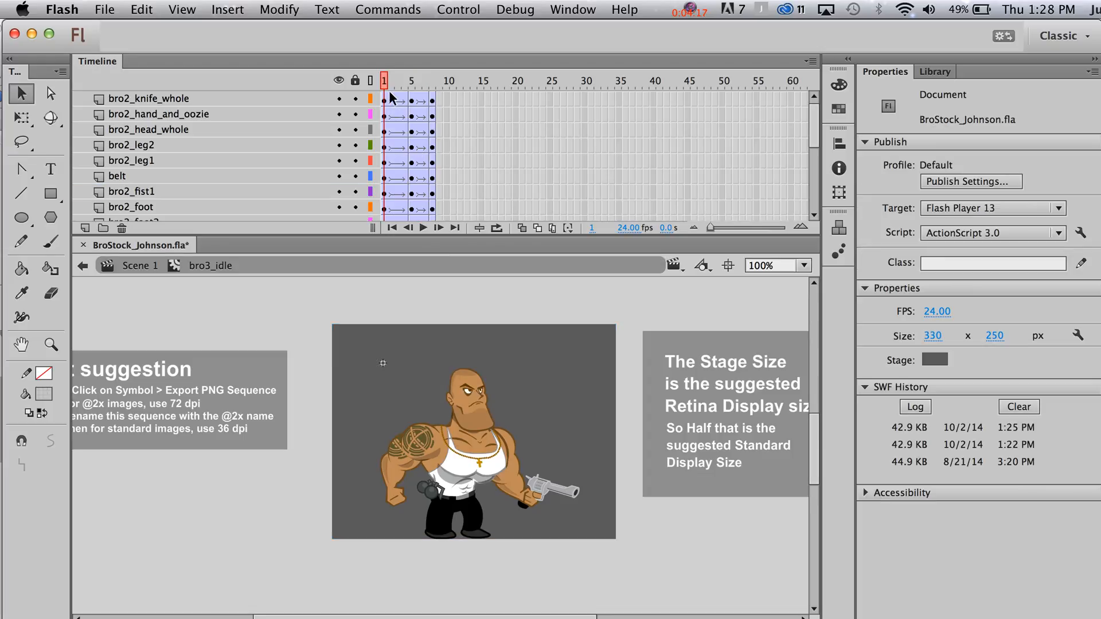
left_click_drag(385, 85, 431, 81)
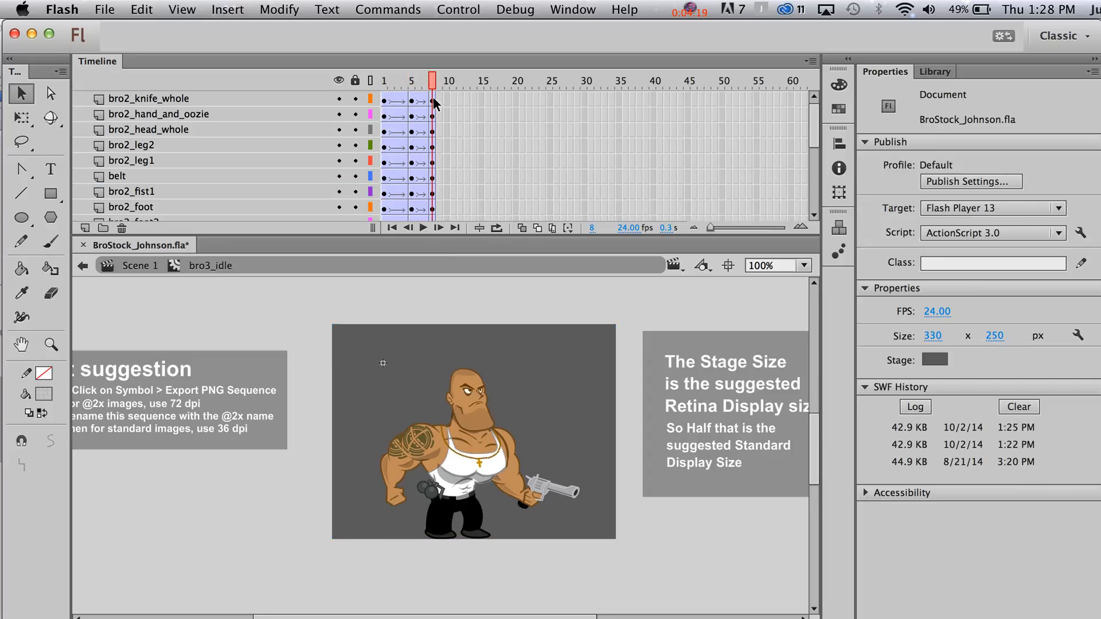
left_click_drag(430, 79, 400, 80)
key("Return")
Return to the main timeline and move through the idle section from frame 6 to frame 23.
left_click(140, 267)
mouse_move(418, 81)
left_mouse_down()
mouse_move(411, 94)
mouse_move(426, 96)
left_mouse_up()
left_click(419, 193)
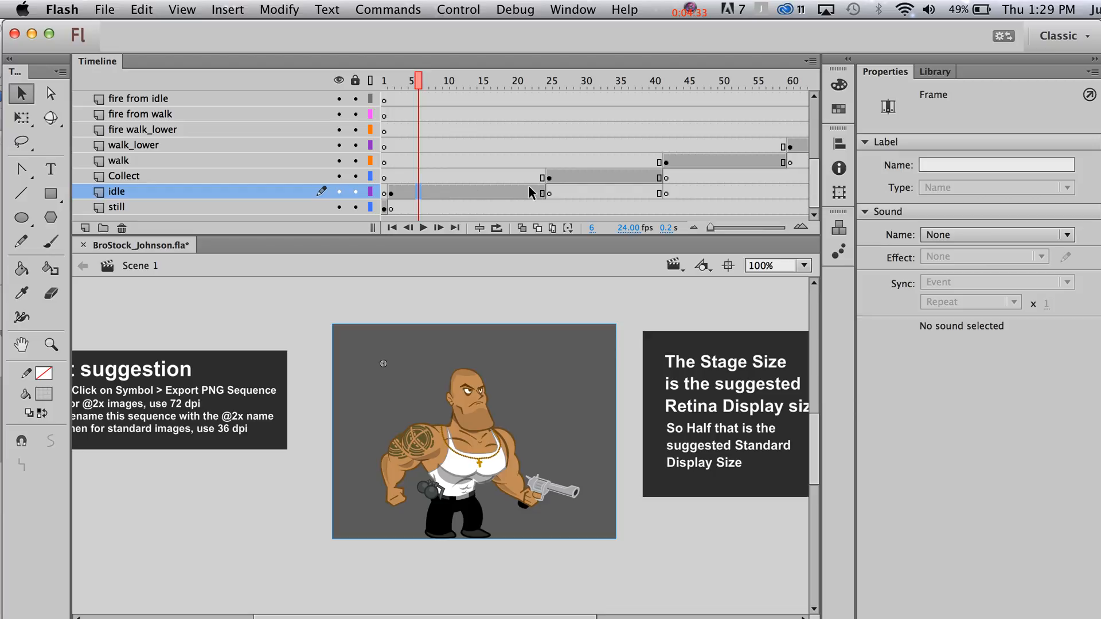
left_click_drag(451, 99, 539, 223)
left_click(506, 307)
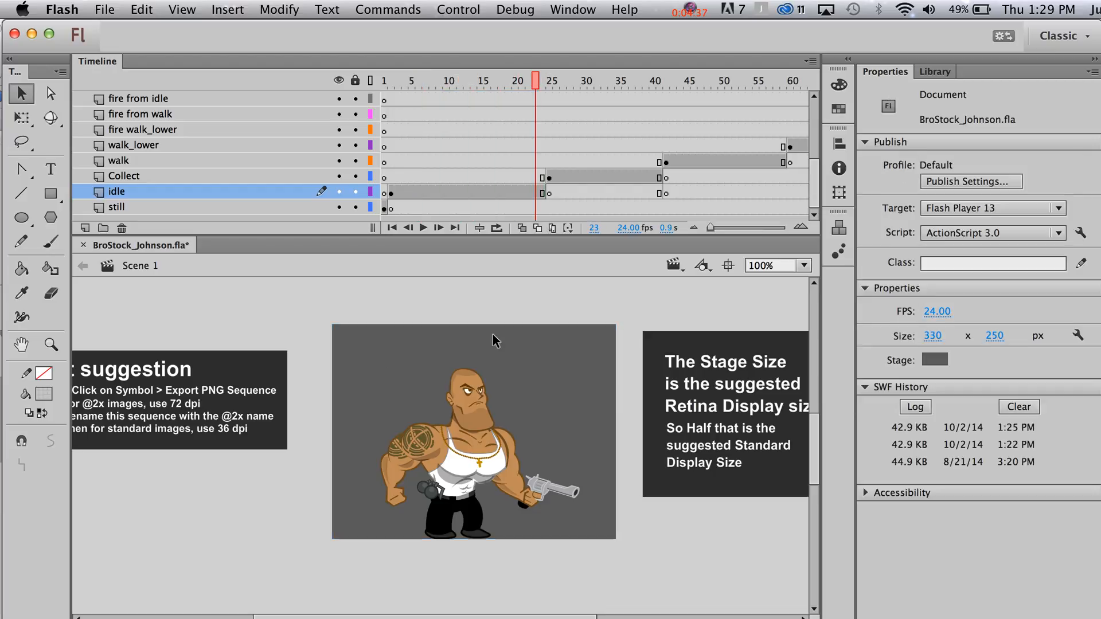
Bring up the PNG sequence export for the bro3_idle instance, review its file name and format, and cancel it.
scroll(477, 418, "down", 3)
right_click(461, 355)
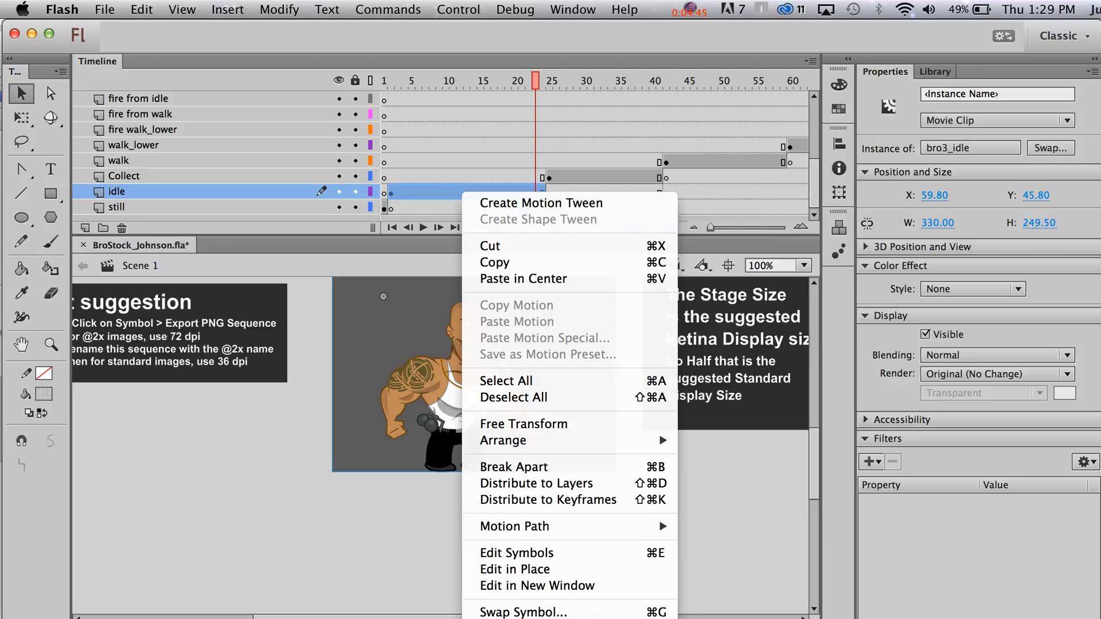
left_click(563, 618)
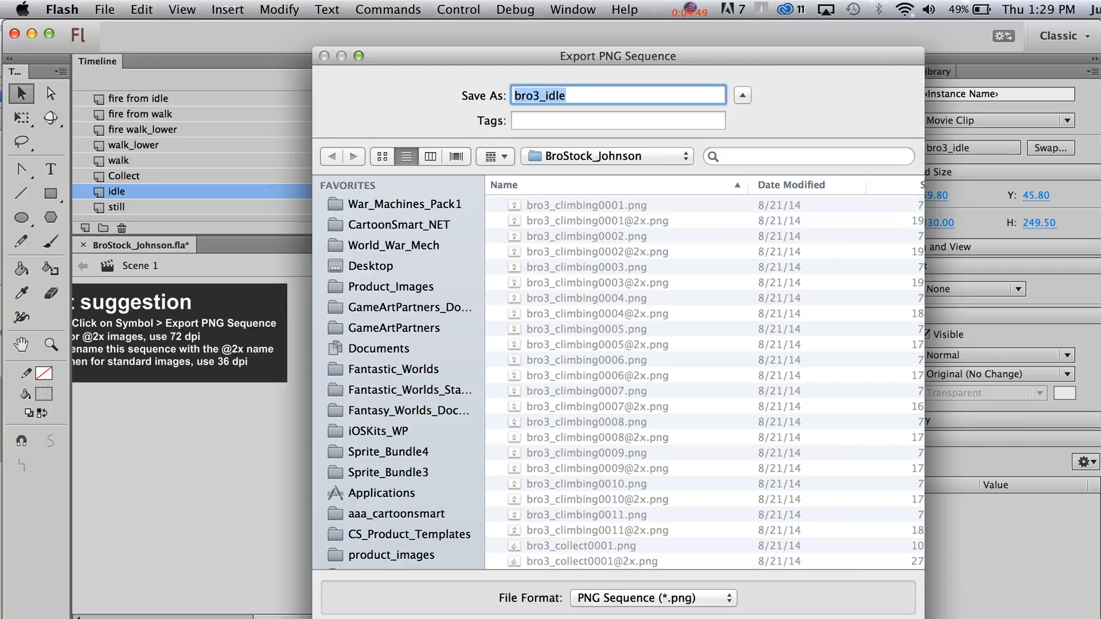
left_click_drag(546, 62, 525, 13)
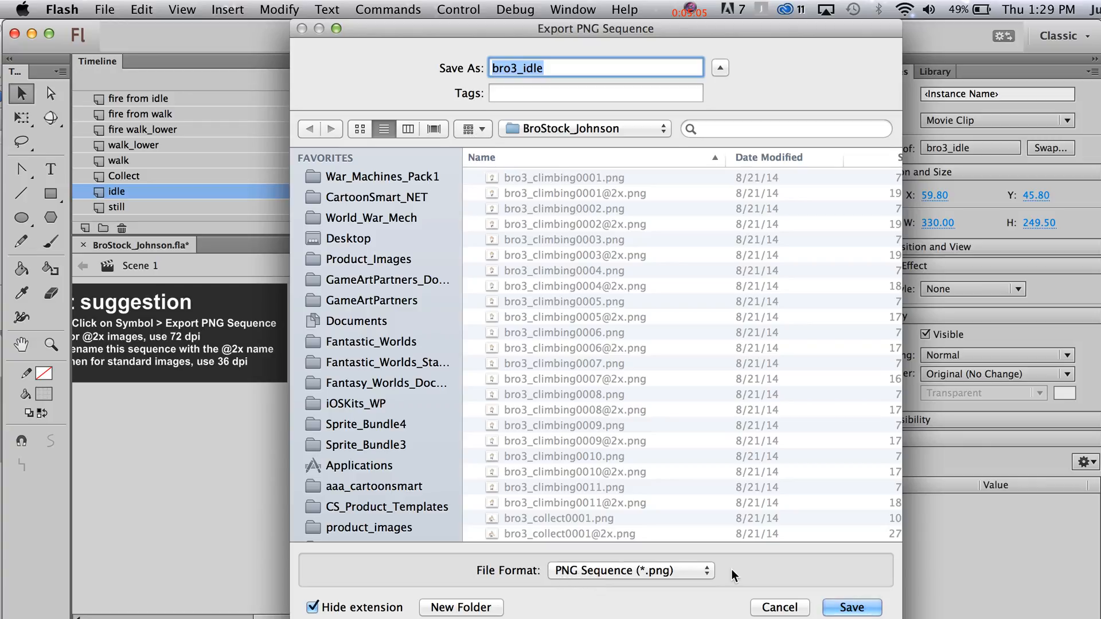
left_click(783, 609)
Go back to frame 1 of the idle layer on the main timeline.
scroll(661, 553, "up", 2)
scroll(660, 553, "down", 1)
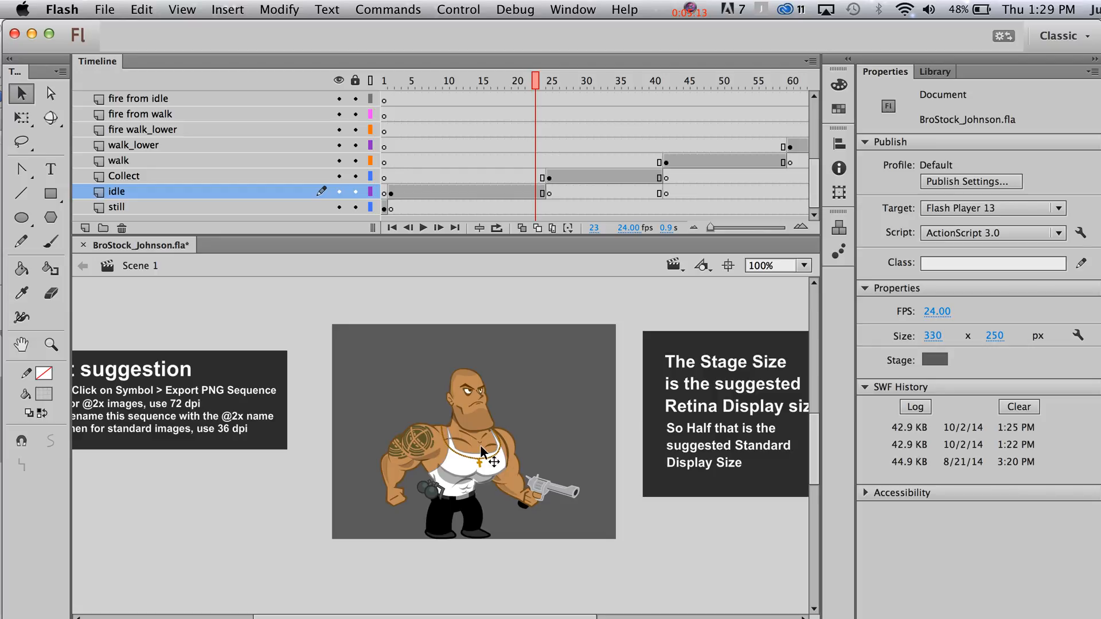
left_click(384, 193)
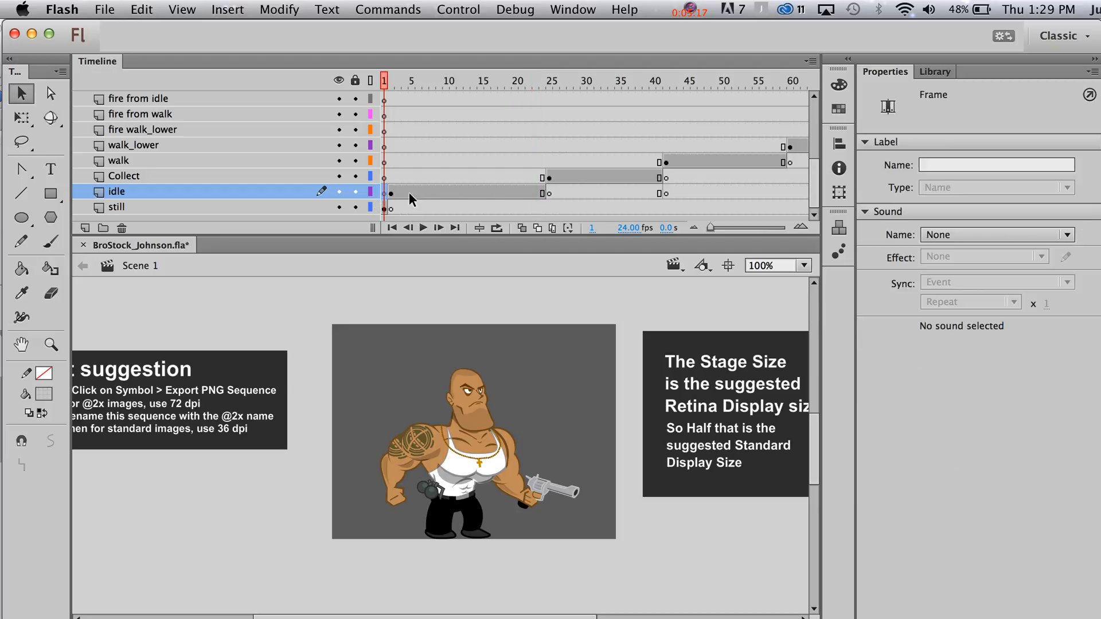
Open the bro3_still clip from the stage to inspect its contents, and return to the main timeline.
left_click(486, 429)
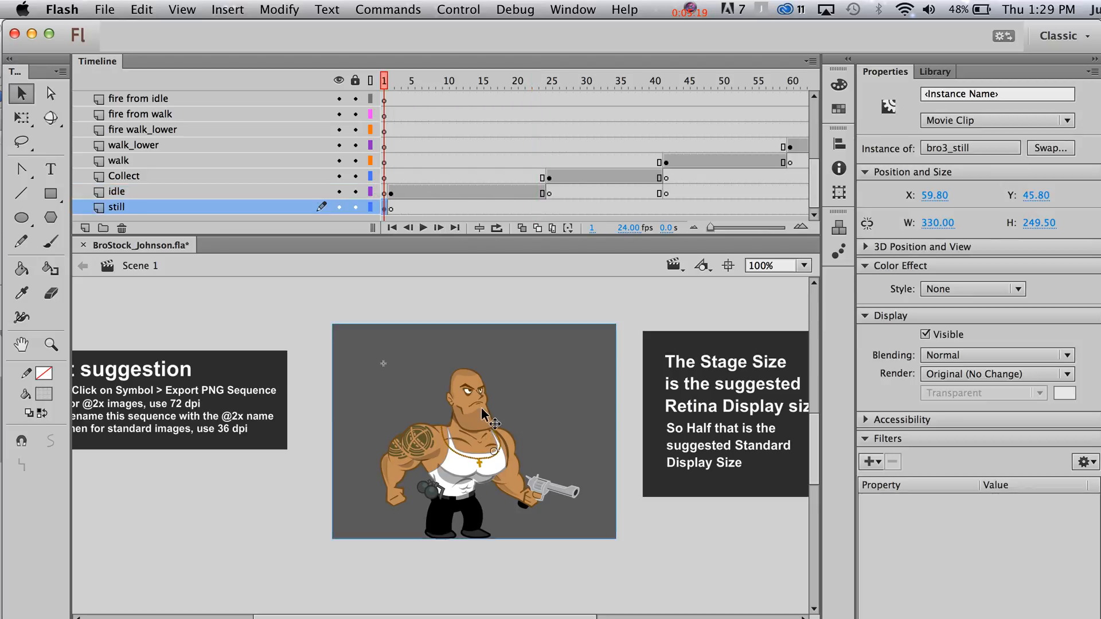
double_click(482, 409)
key("super+e")
Go to frame 8 of the idle layer, inspect the bro3_idle clip's timeline, and return to Scene 1.
left_click(432, 190)
double_click(450, 443)
mouse_move(386, 81)
left_mouse_down()
mouse_move(438, 82)
mouse_move(385, 84)
left_mouse_up()
left_click(148, 267)
left_click(506, 358)
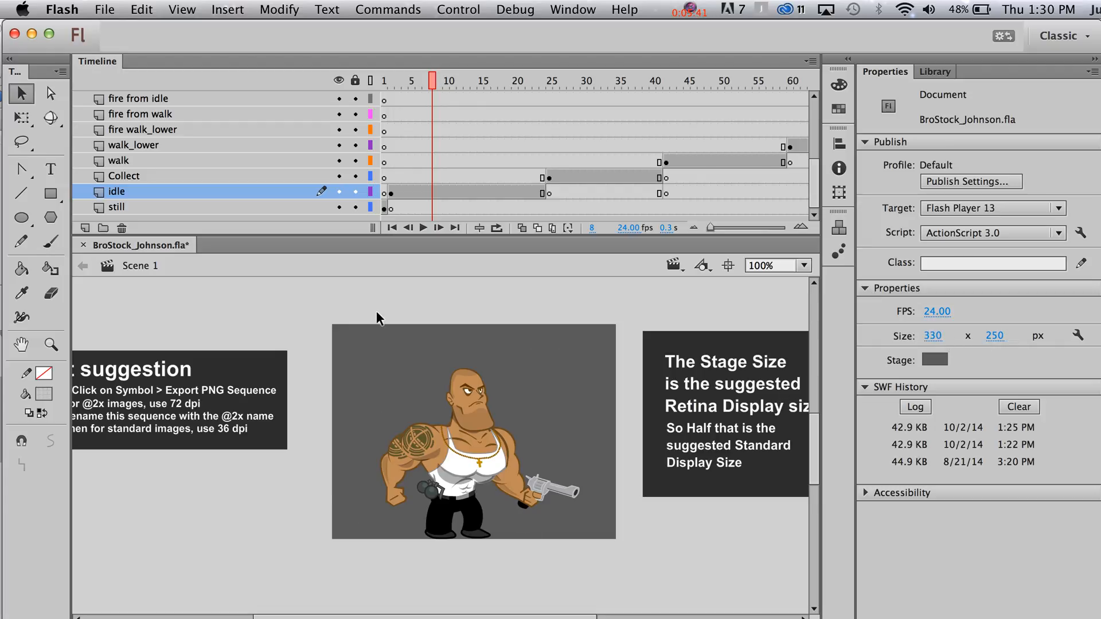
Zoom the stage out to 50% to view the character together with the notes on both sides.
left_click(449, 414)
left_click(616, 296)
left_click(762, 264)
type("59")
key("Return")
left_click(757, 263)
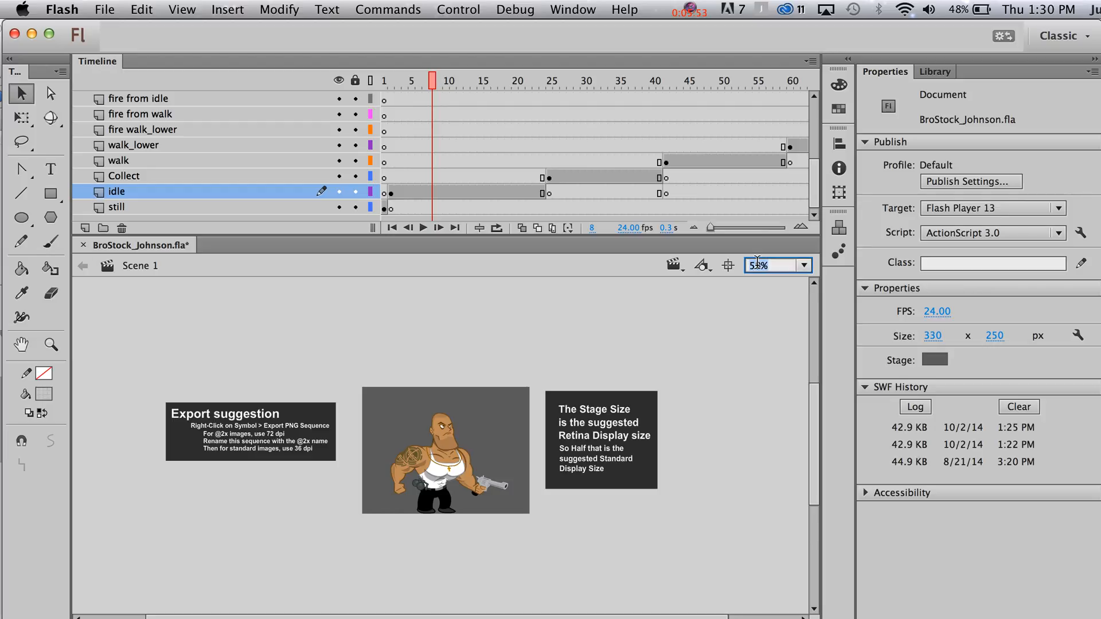
type("50")
key("Return")
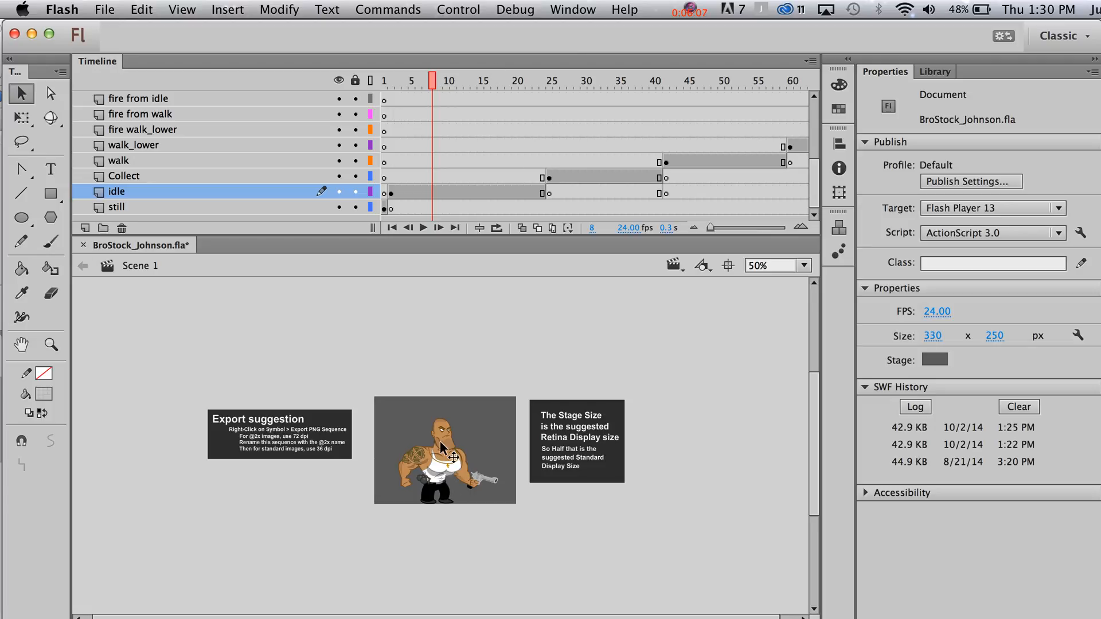
Return the stage to 100% and review the Export suggestion and stage size notes beside the character.
left_click(754, 266)
type("199")
key("Return")
type("100")
key("Return")
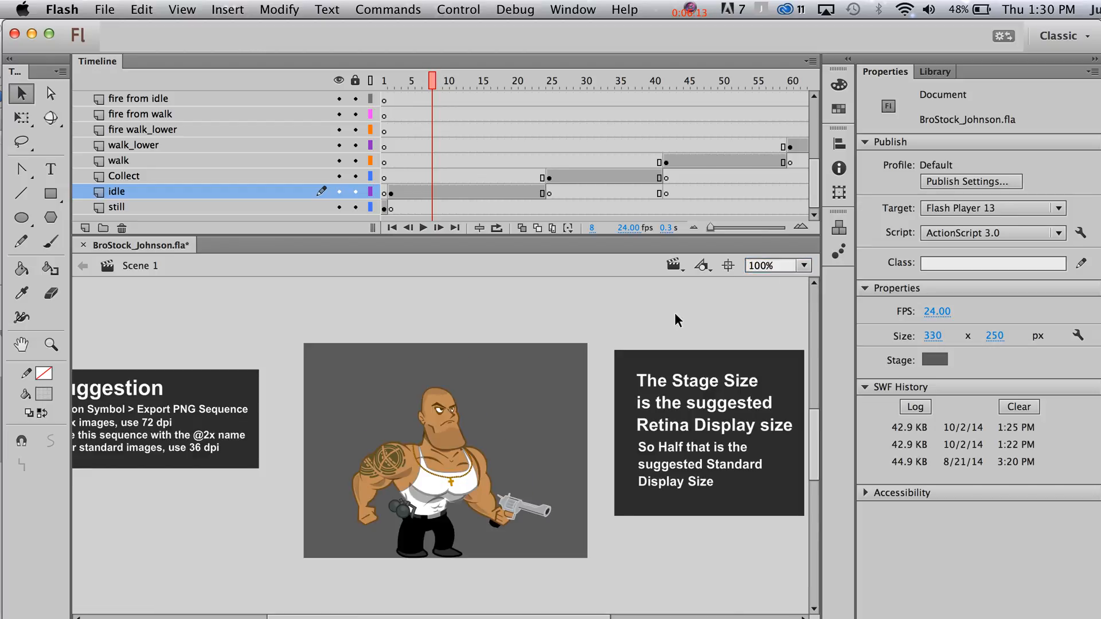
scroll(263, 441, "left", 5)
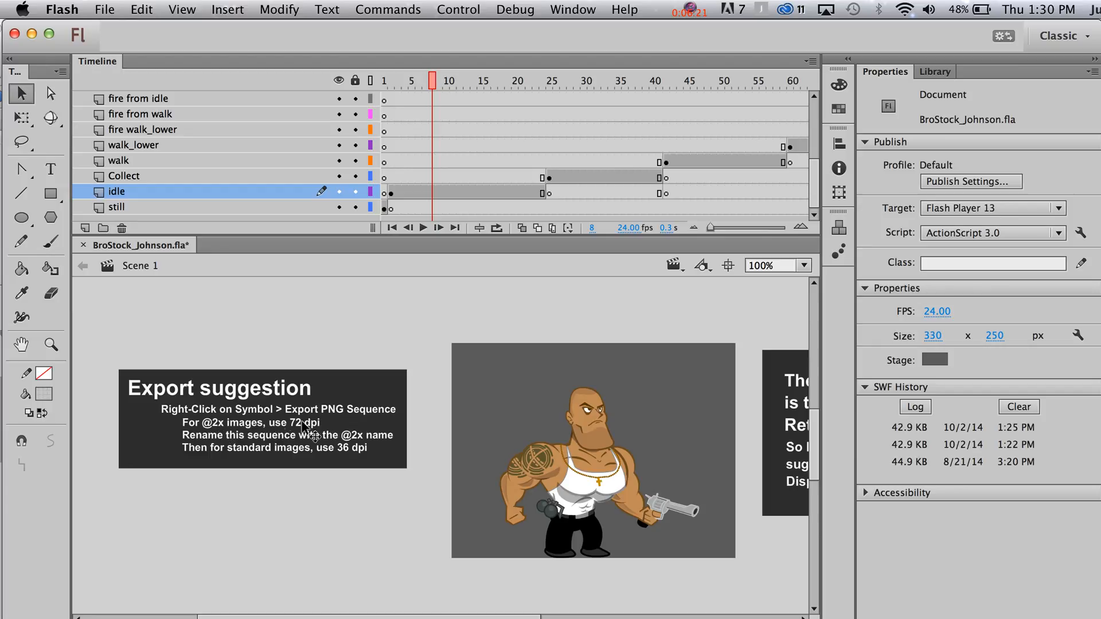
scroll(567, 423, "right", 5)
scroll(567, 424, "left", 5)
scroll(567, 424, "right", 3)
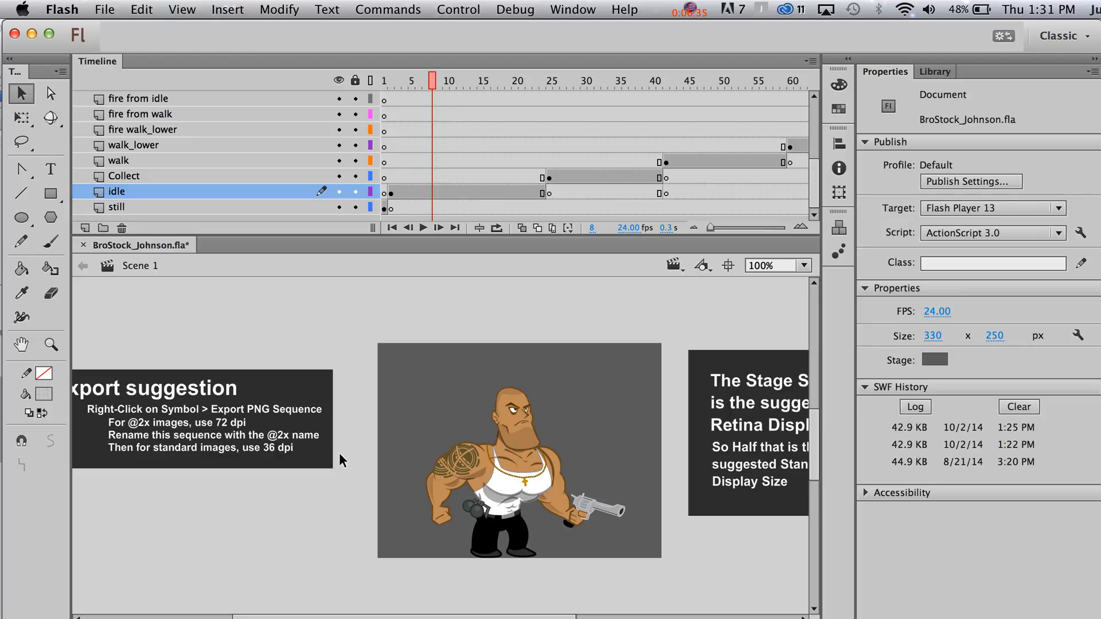
Search the computer for "name" and switch to the NameChanger app.
key("super+space")
type("name")
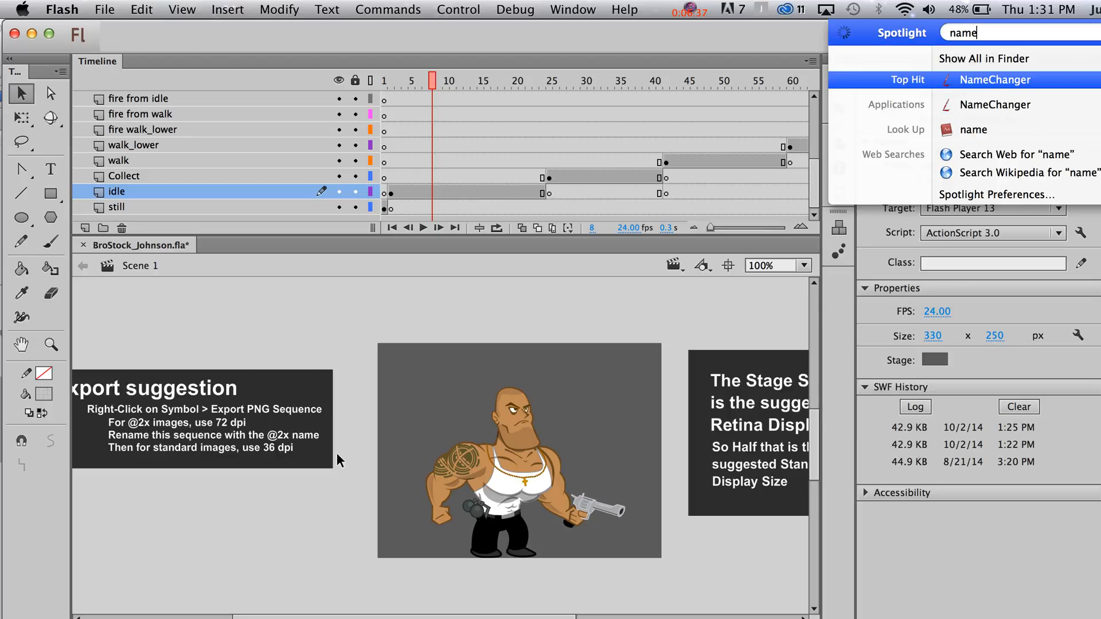
key("Return")
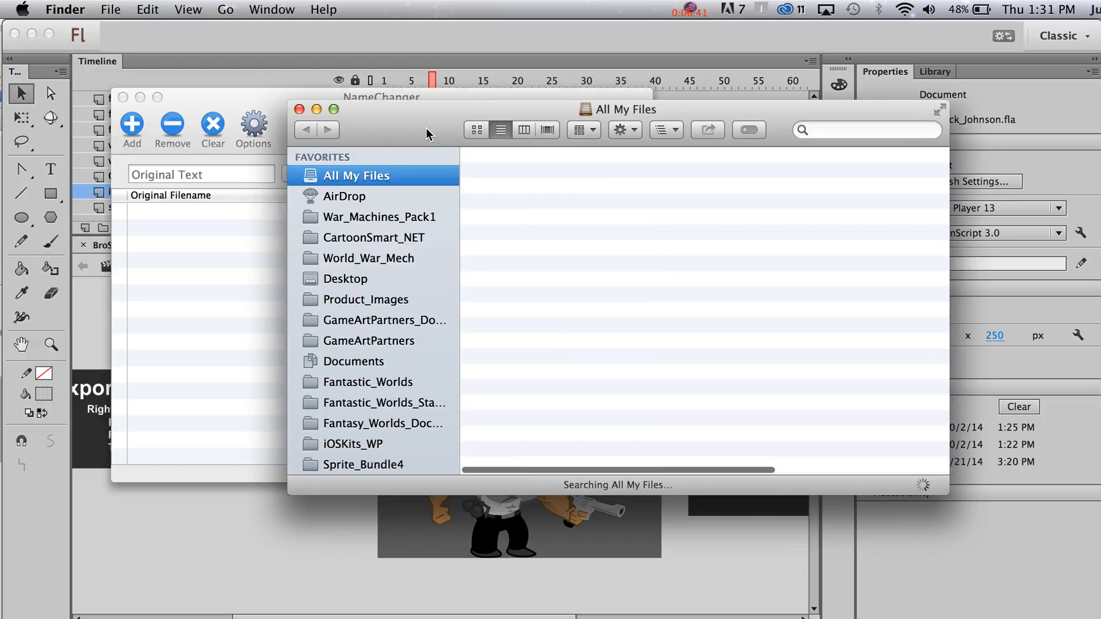
Go from War_Machines_Pack1 through Atlas_Folders (Animations) to canon_break.atlas in Finder, and add canon_break0001.png to the NameChanger list.
left_click_drag(428, 131, 531, 618)
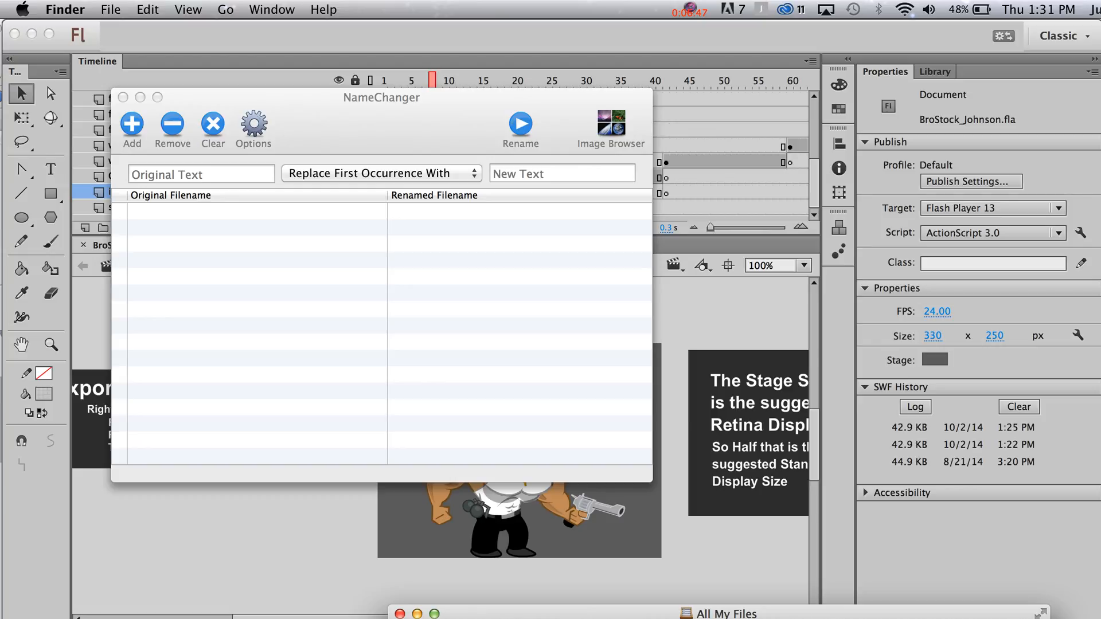
left_click(436, 618)
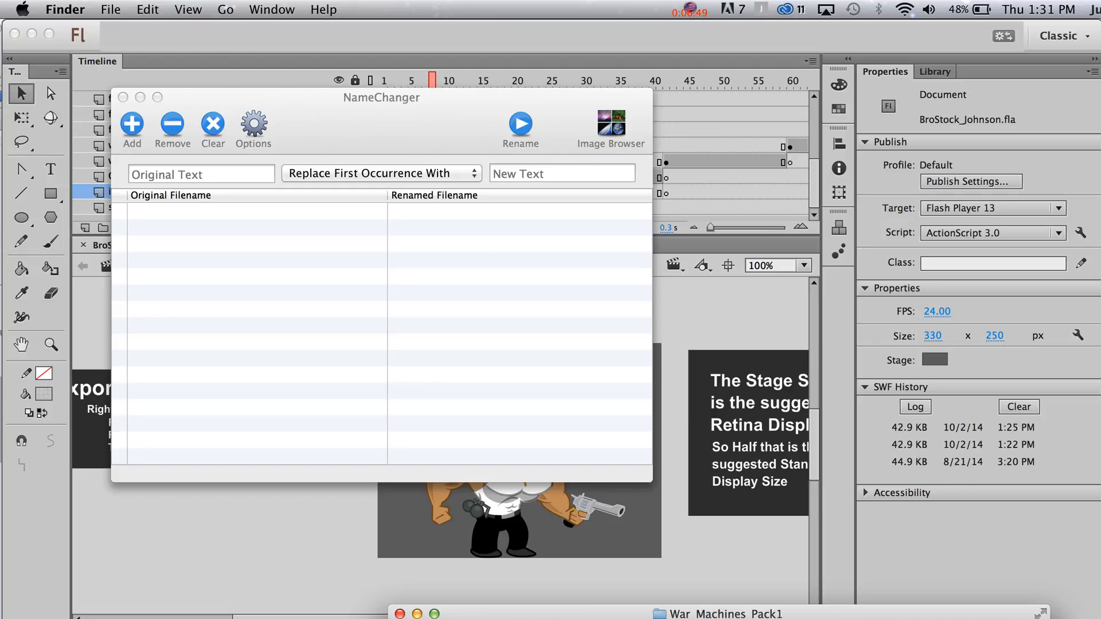
left_click_drag(621, 616, 615, 578)
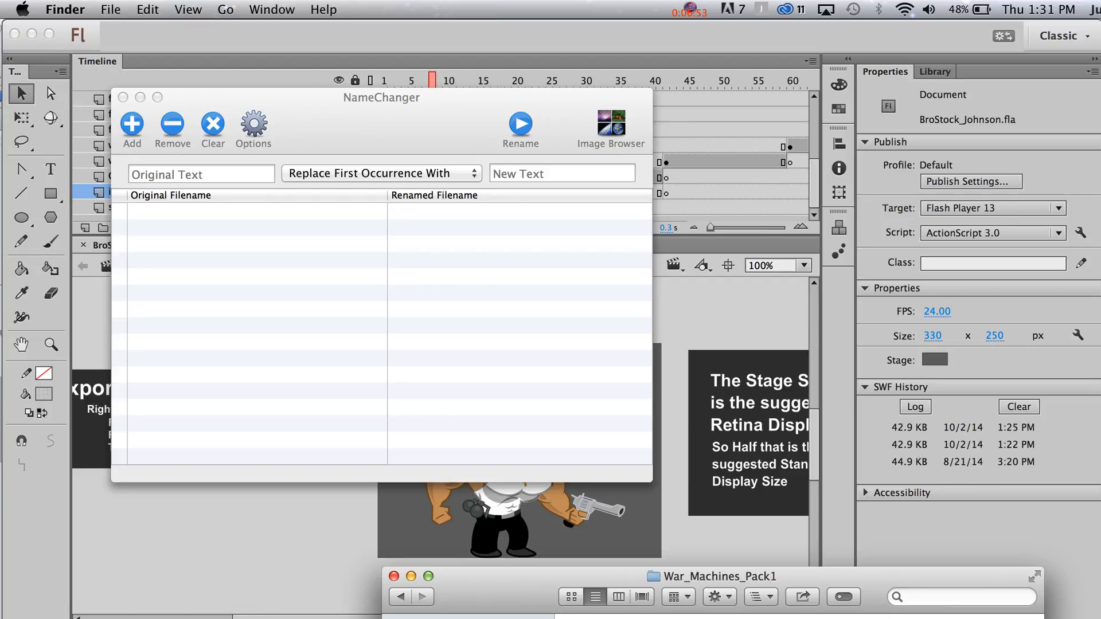
key("super+Down")
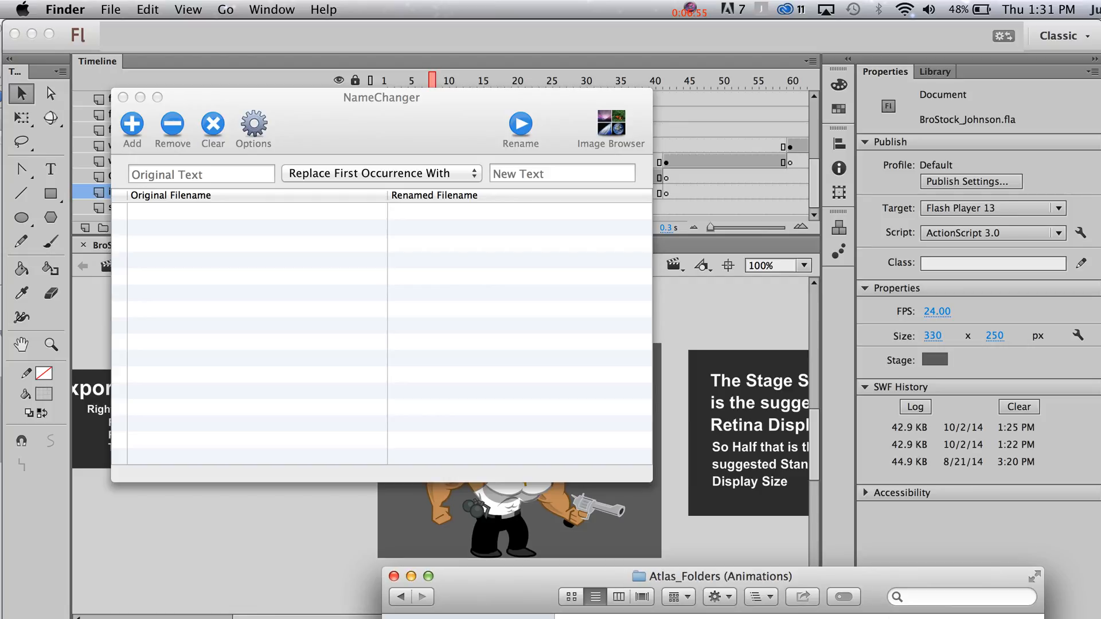
key("super+Down")
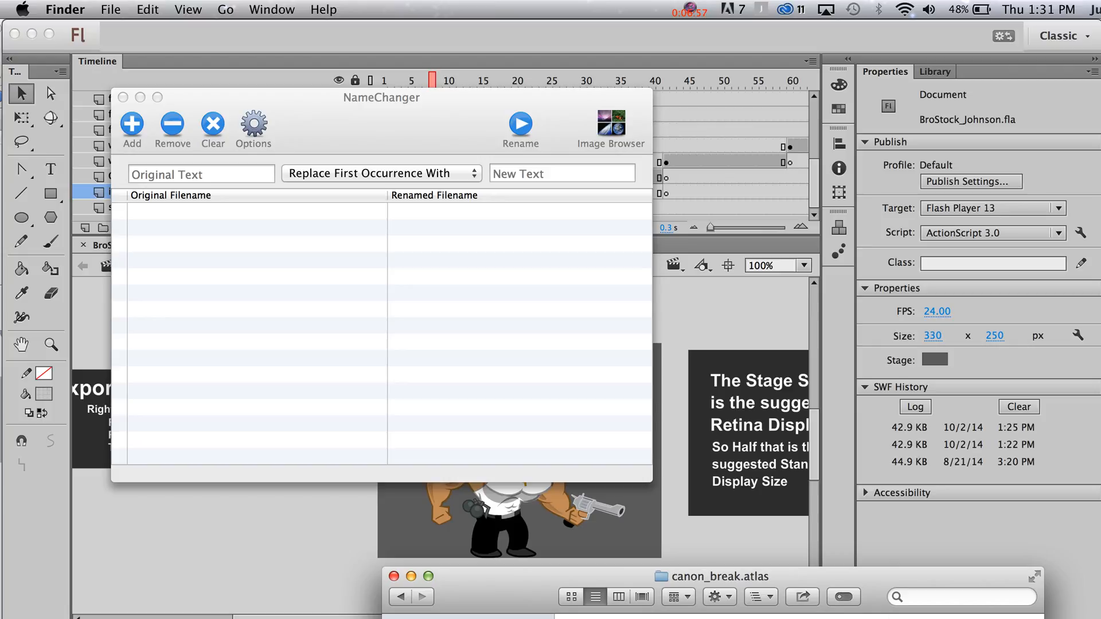
left_click_drag(516, 617, 253, 264)
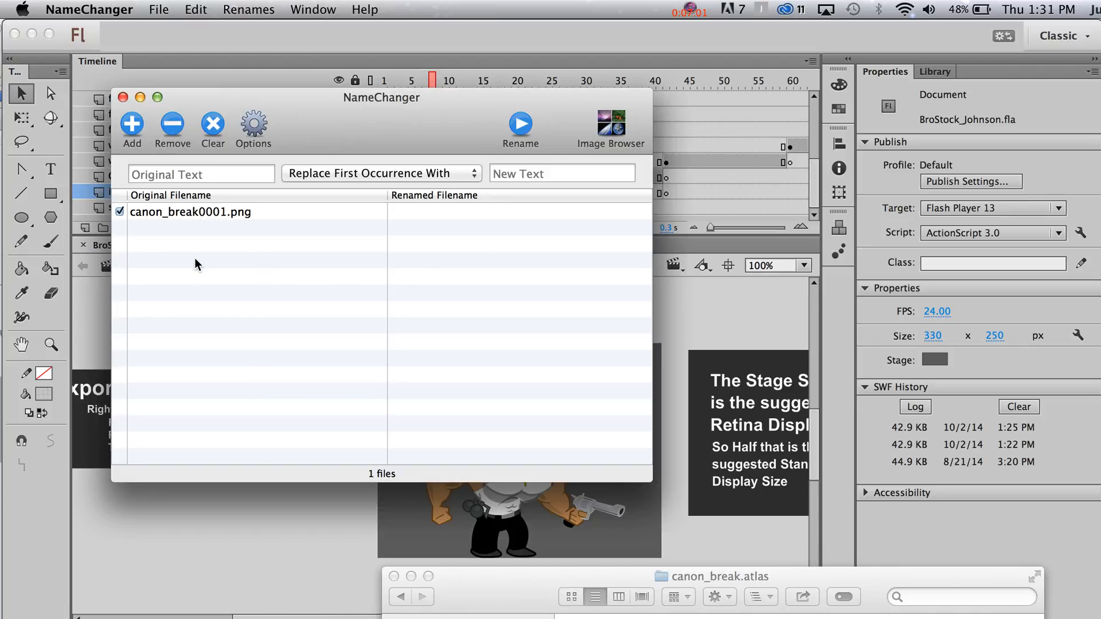
Set ".png" as the original text to replace in the listed file name.
left_click(203, 176)
type(".png")
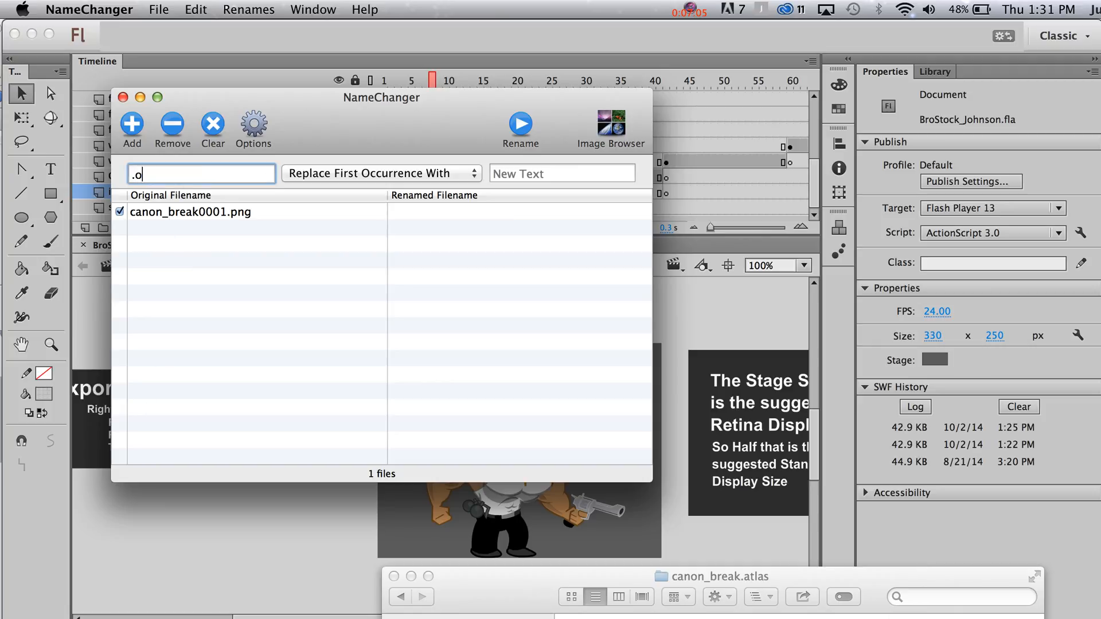
key("BackSpace")
key("BackSpace")
type("ng")
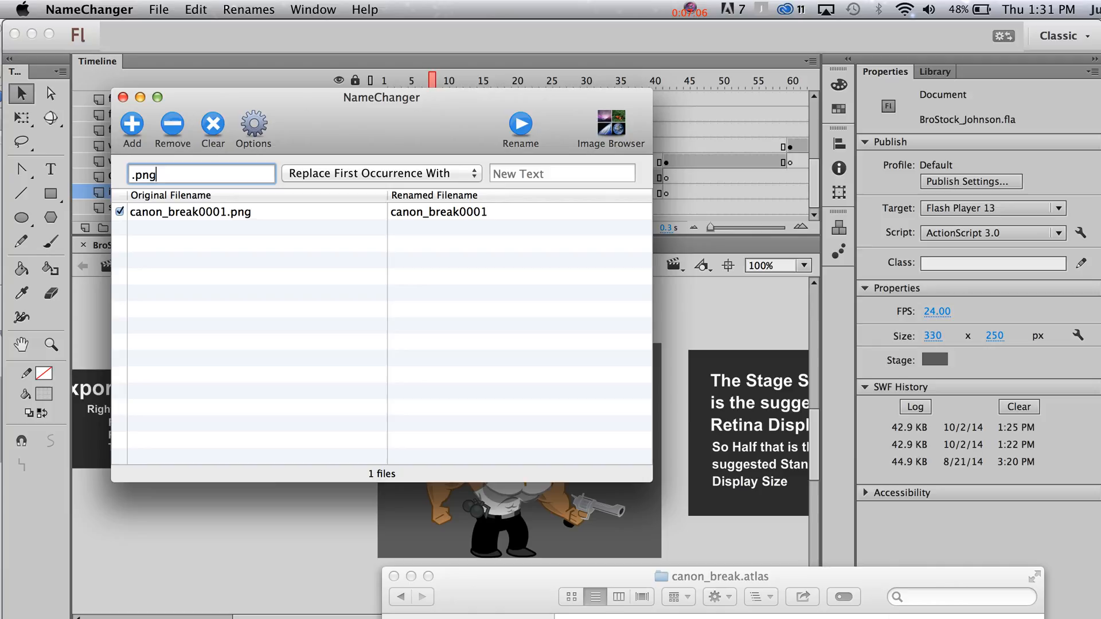
left_click(523, 173)
type("@2x,")
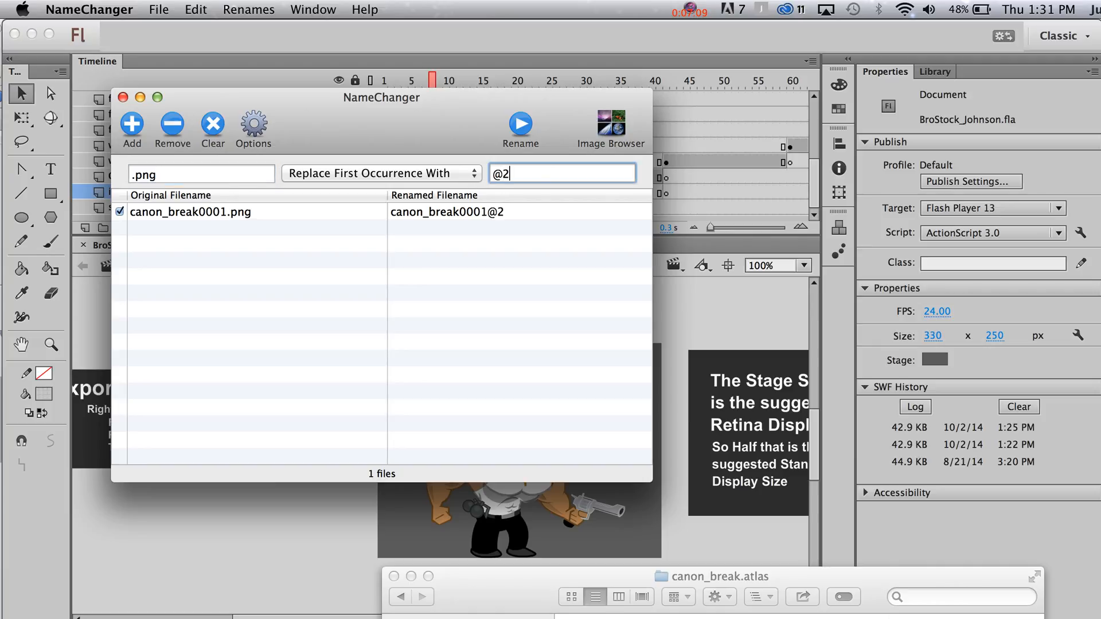
key("BackSpace")
type(".png")
key("BackSpace")
key("BackSpace")
key("BackSpace")
key("BackSpace")
type(".png")
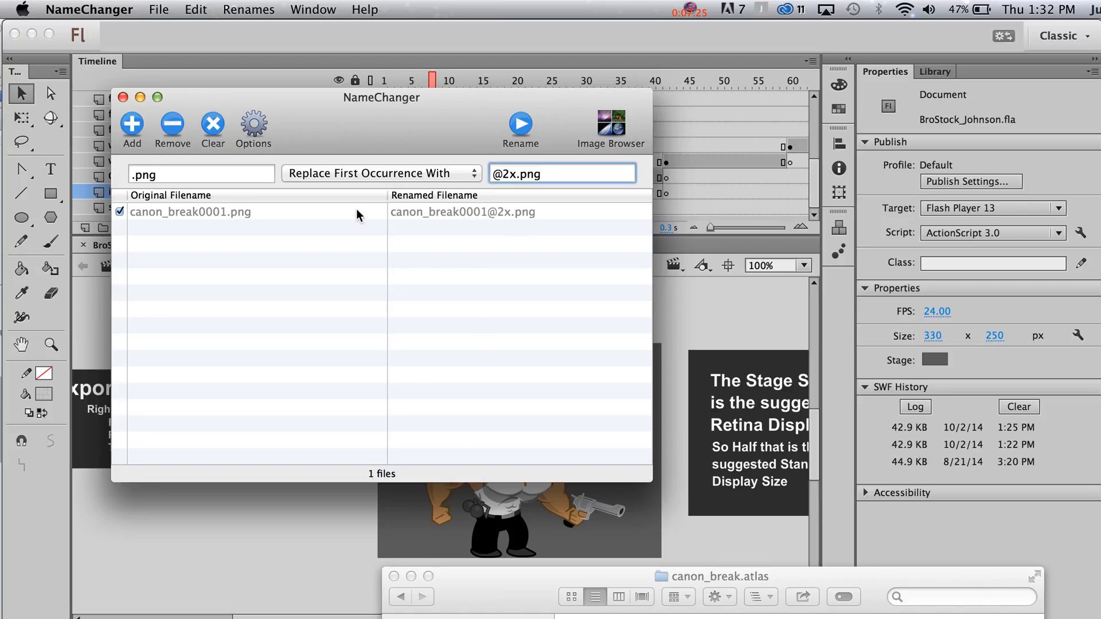
Clear the replacement text and set the original text to an underscore.
left_click_drag(567, 175, 492, 175)
key("BackSpace")
key("Tab")
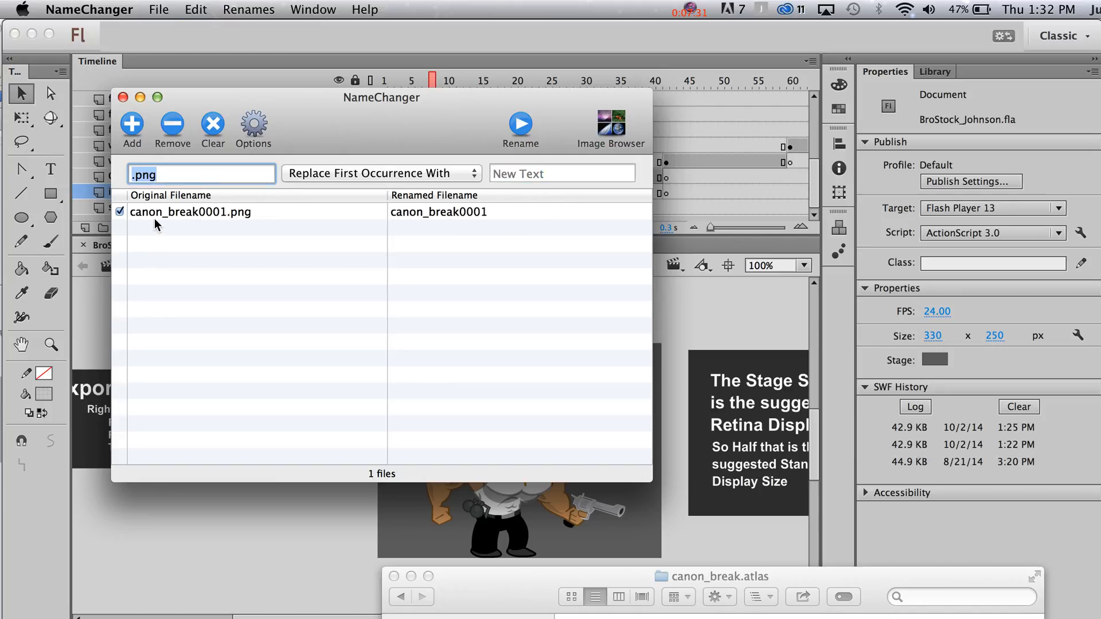
type("_")
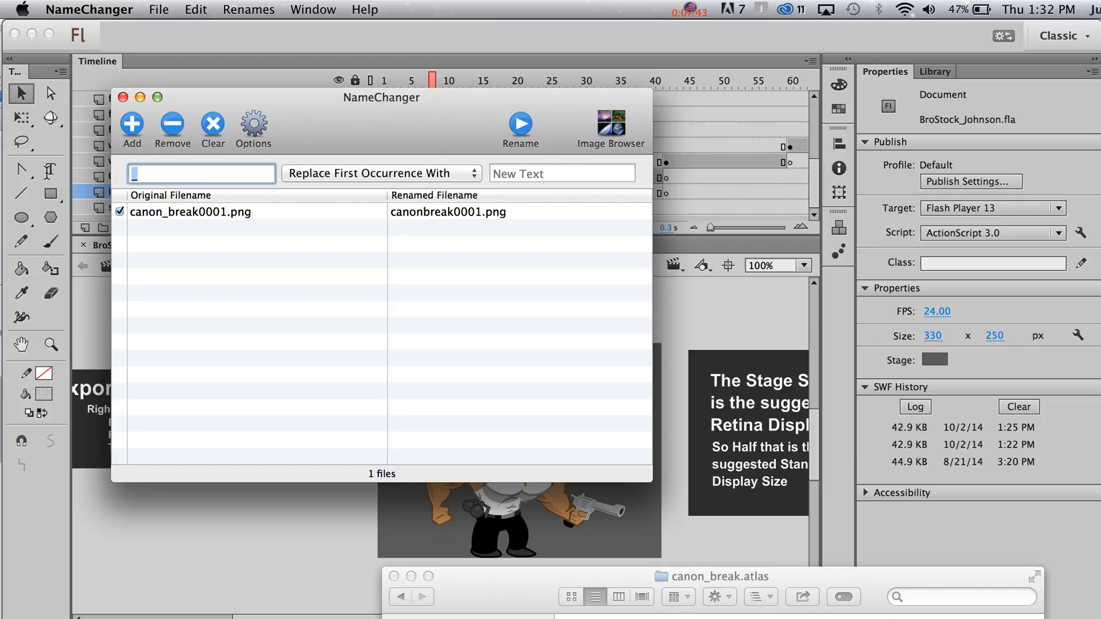
Preview replacing "canon" with "gun" in the file name, and close NameChanger without renaming.
type("canon")
left_click(560, 170)
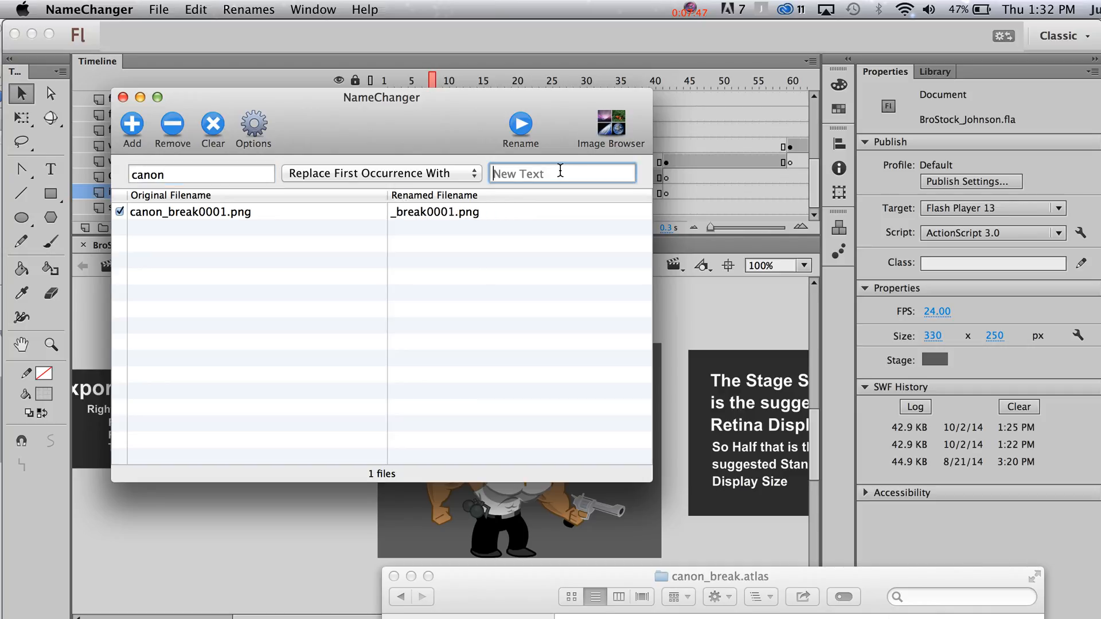
type("gun")
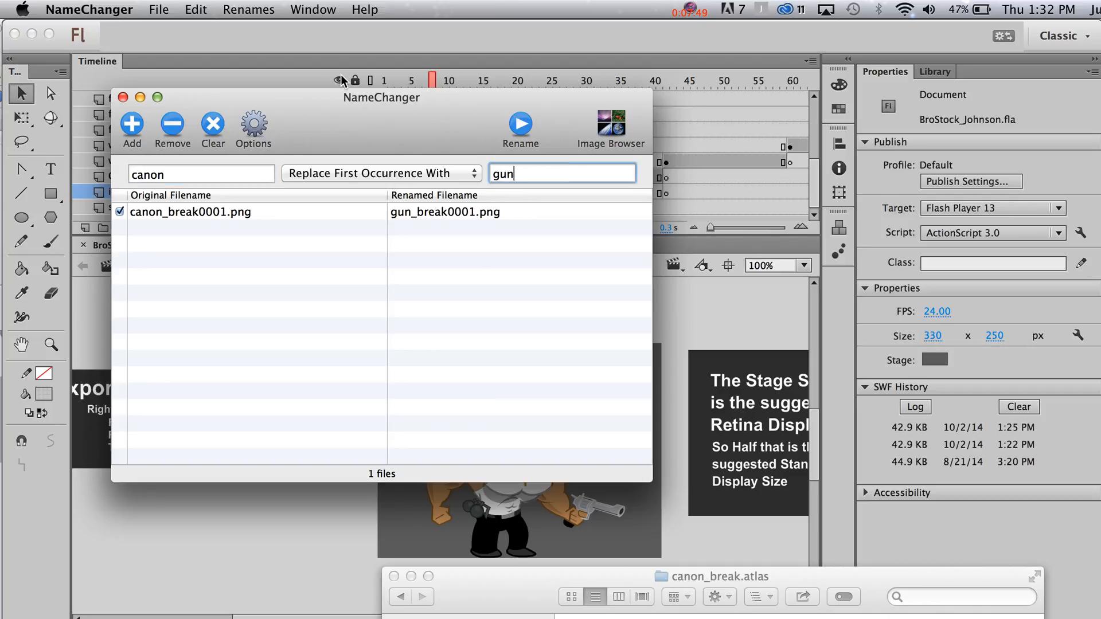
left_click(122, 97)
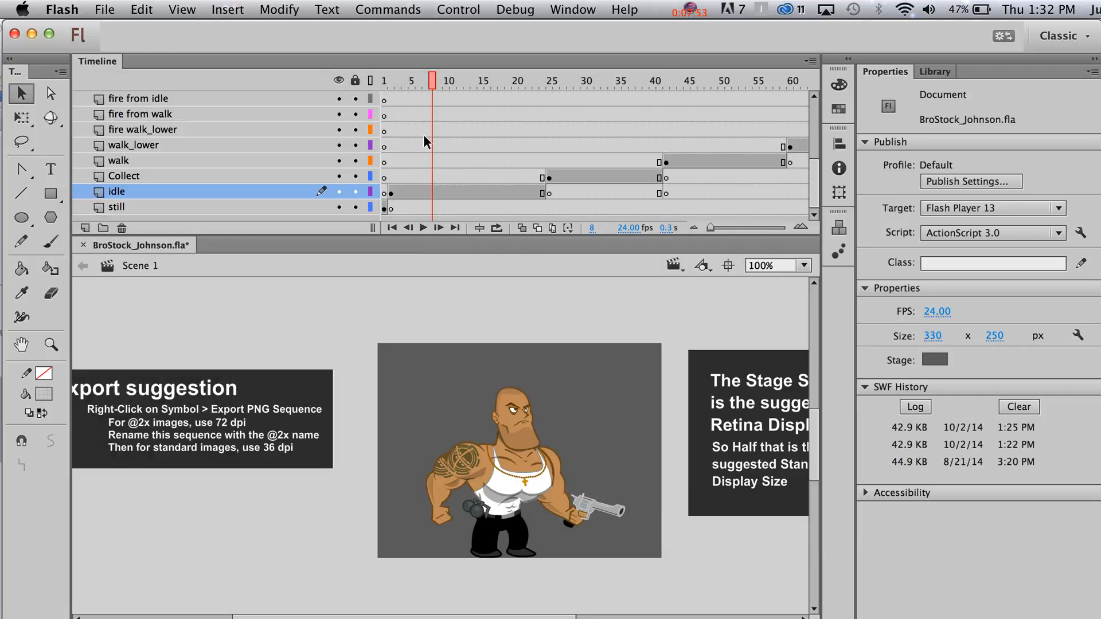
Select the bro3_idle instance, look through its available commands, dismiss them, and go to frame 10 of the main timeline.
left_click(525, 422)
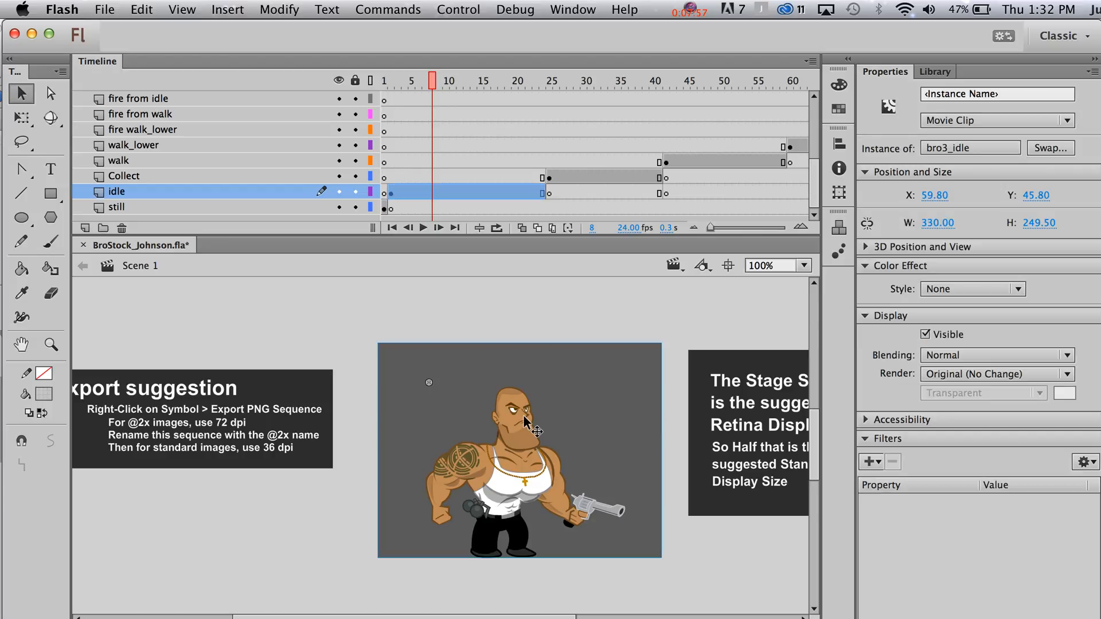
right_click(525, 422)
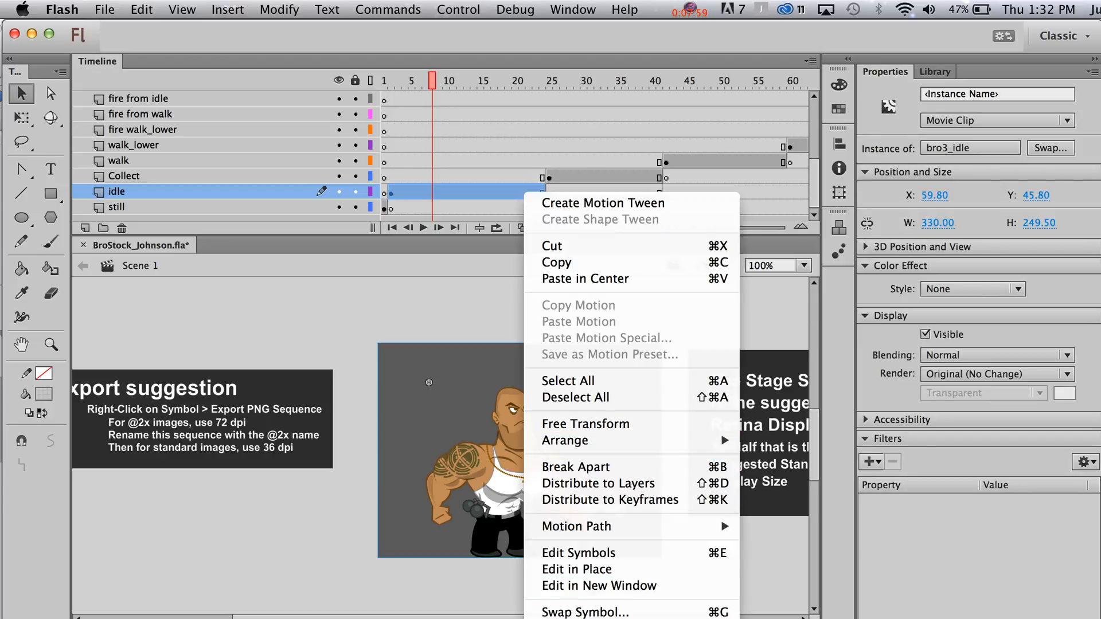
left_click(308, 549)
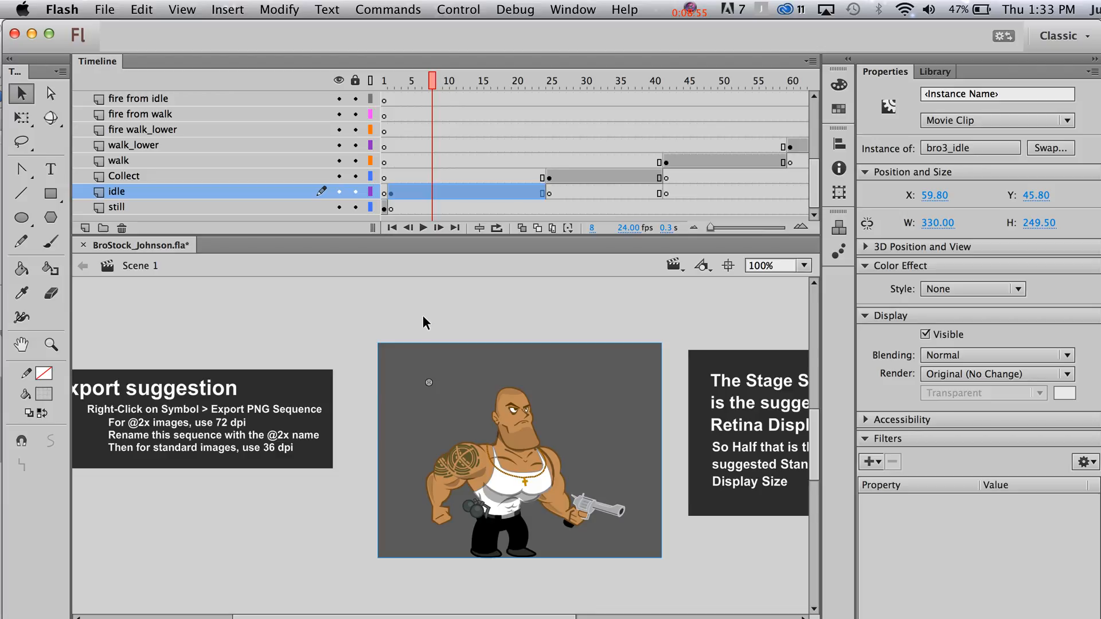
mouse_move(446, 78)
left_mouse_down()
mouse_move(614, 88)
mouse_move(446, 75)
left_mouse_up()
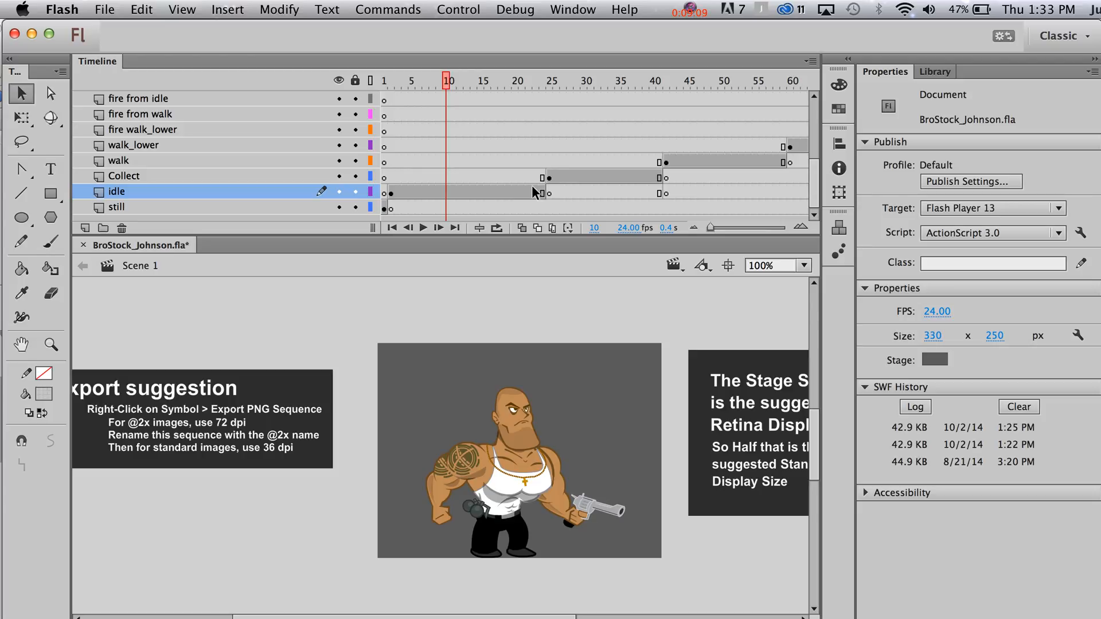
Create a new ActionScript 3.0 document, reduce the timeline's height, and select frame 1 of Layer 1.
key("super+n")
left_click(869, 552)
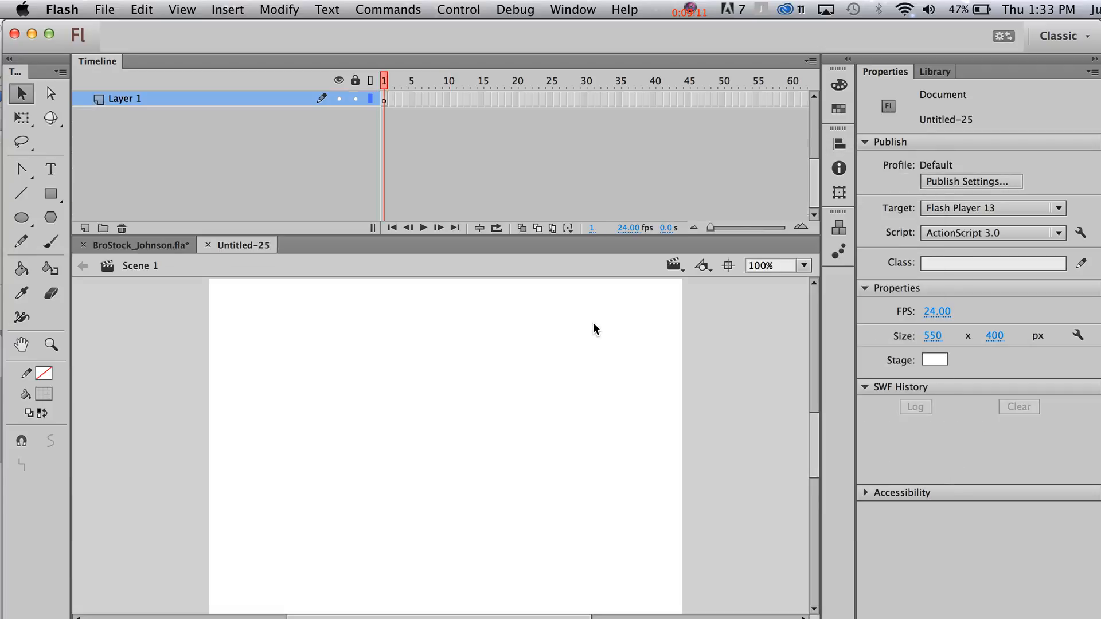
left_click_drag(244, 235, 244, 177)
left_click(384, 98)
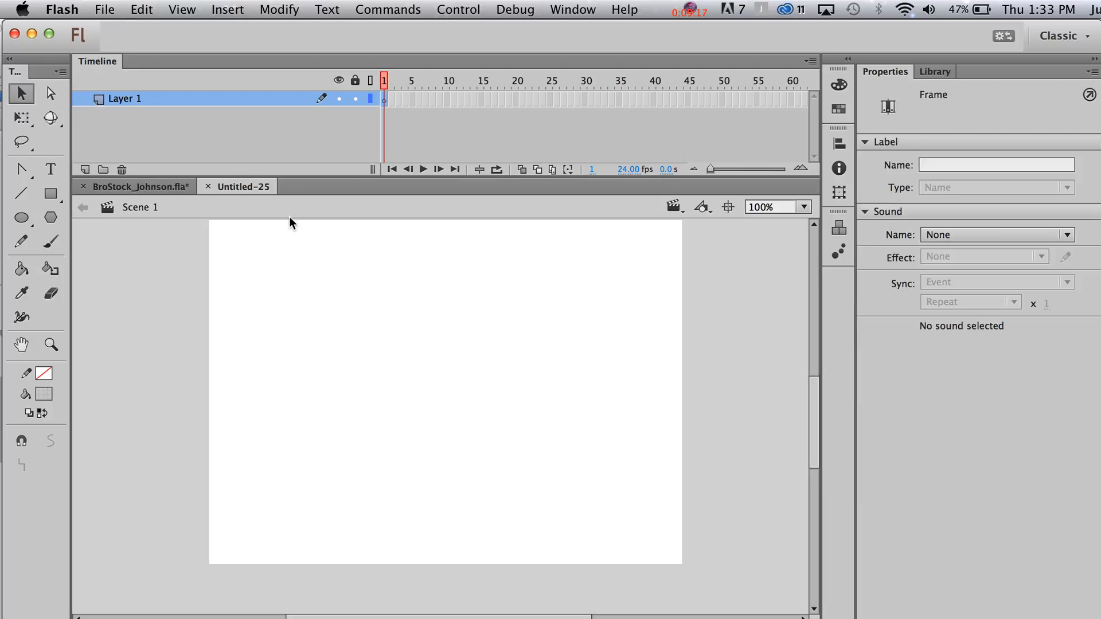
Create a new movie clip symbol in the library root, keeping the name Symbol 1.
left_click(102, 9)
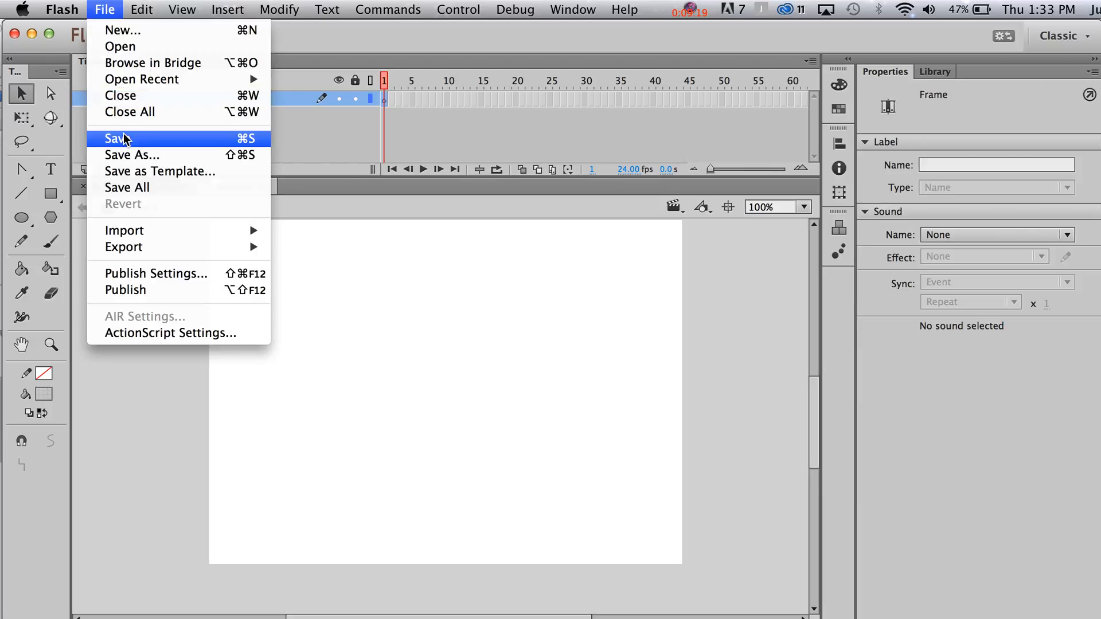
mouse_move(279, 10)
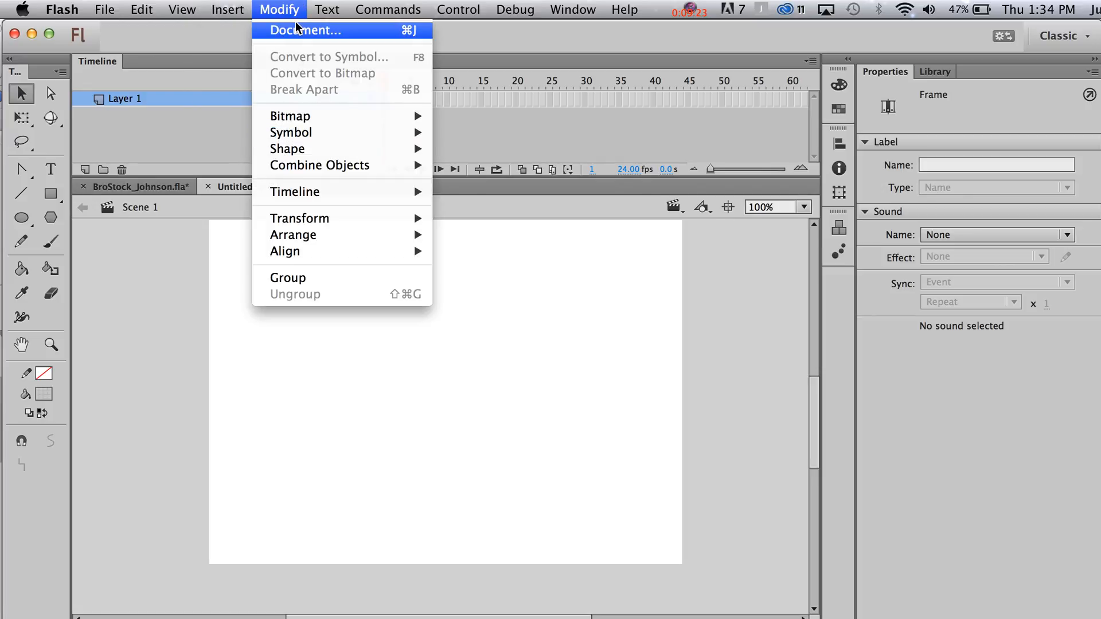
mouse_move(310, 131)
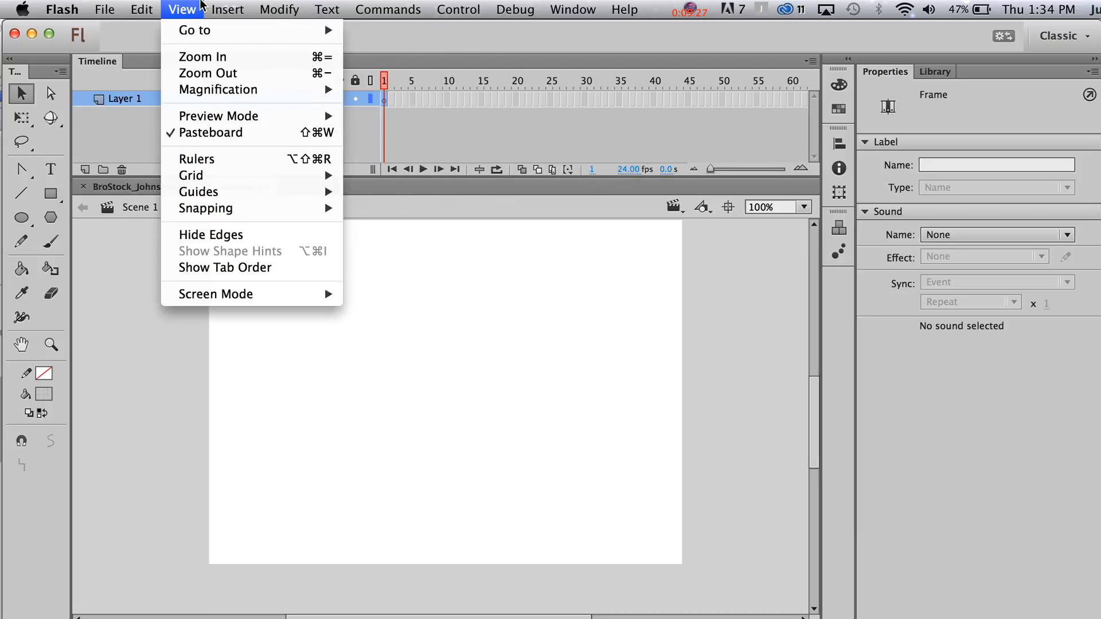
left_click(253, 29)
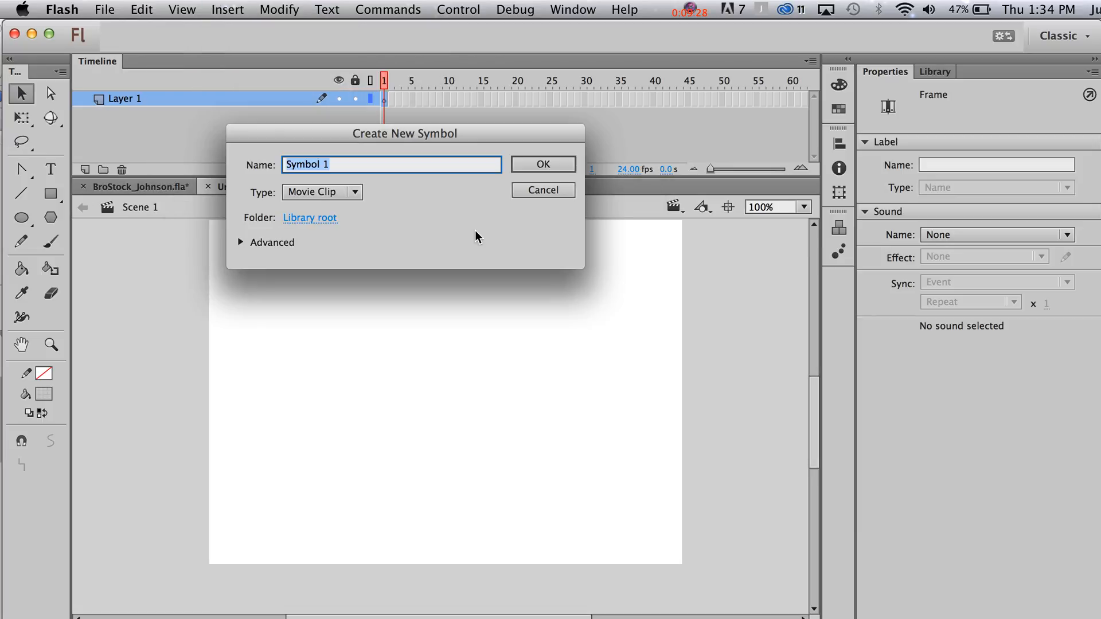
left_click(535, 169)
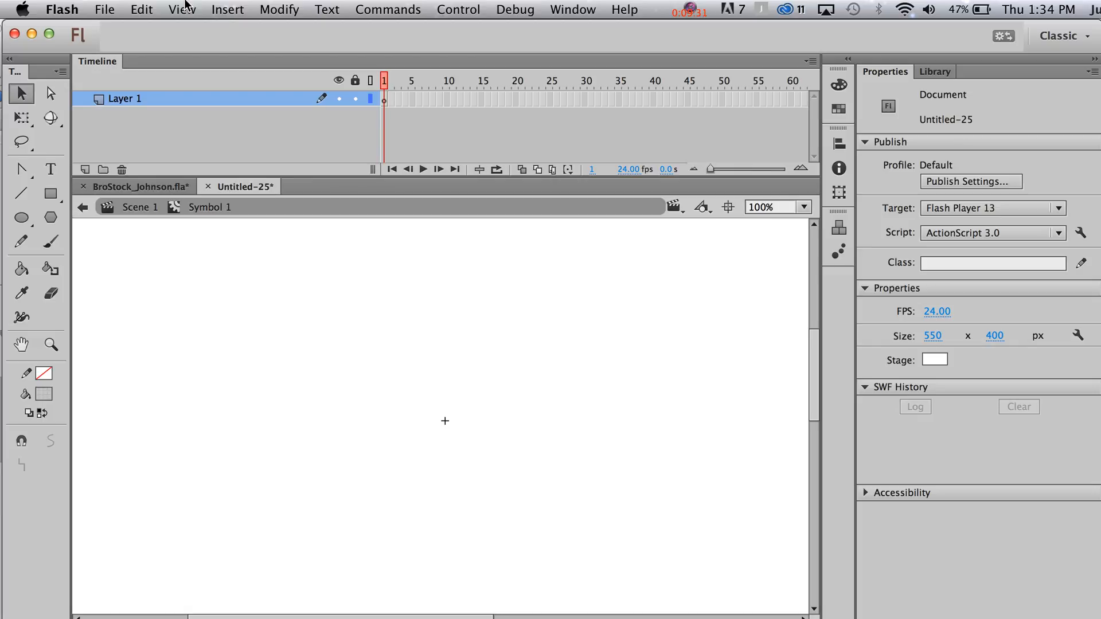
Import the whole PNG image sequence starting with bro3_collect0001.png to the stage of Symbol 1.
left_click(104, 9)
mouse_move(260, 235)
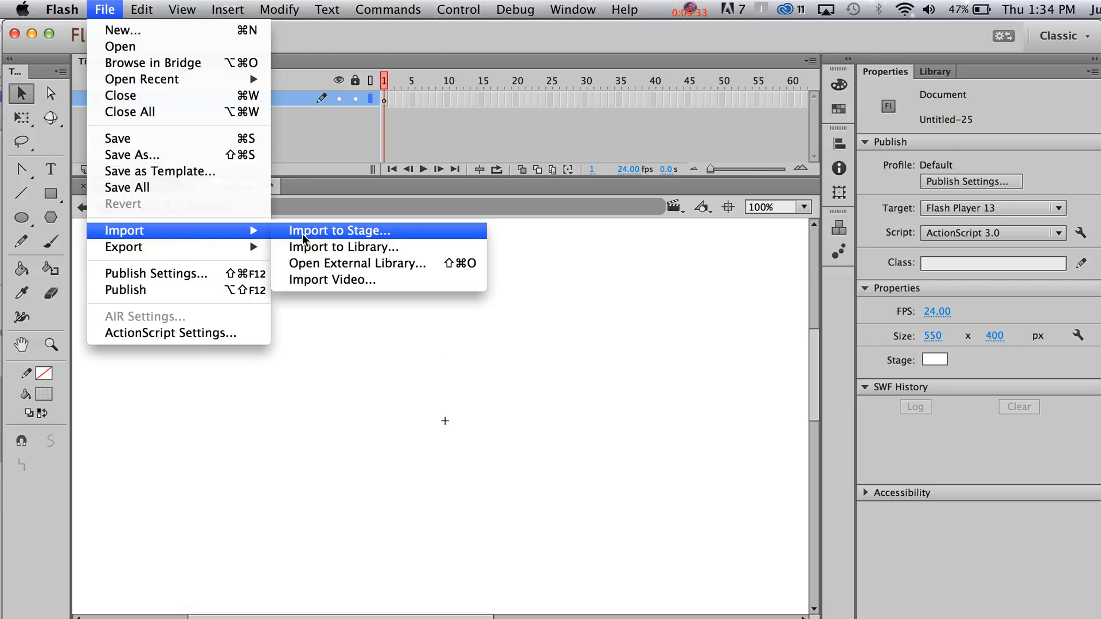
left_click(321, 232)
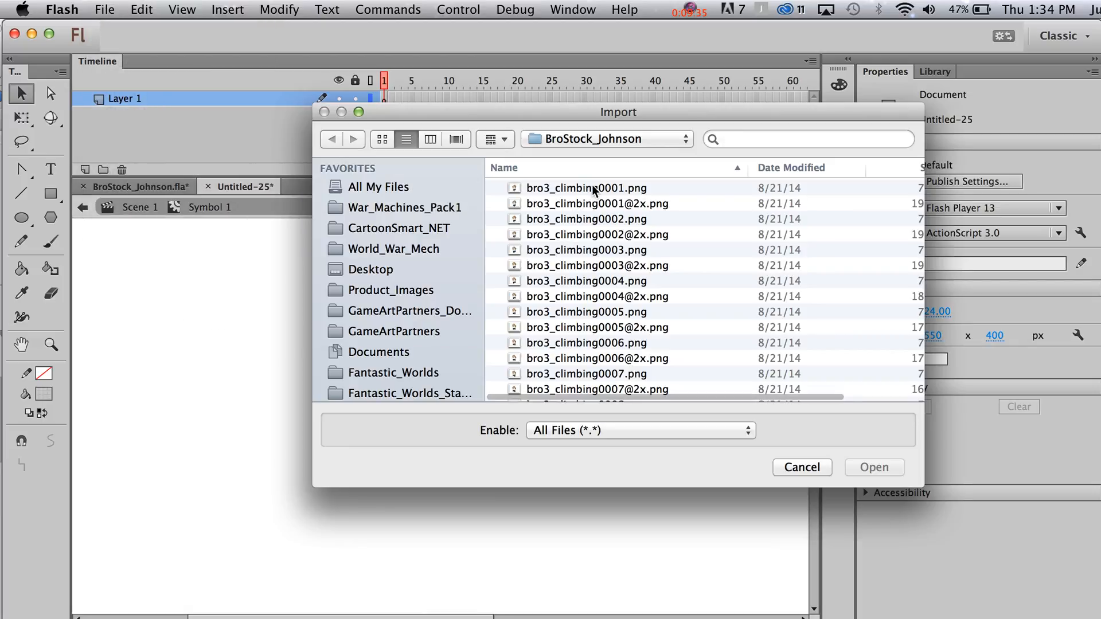
left_click(595, 189)
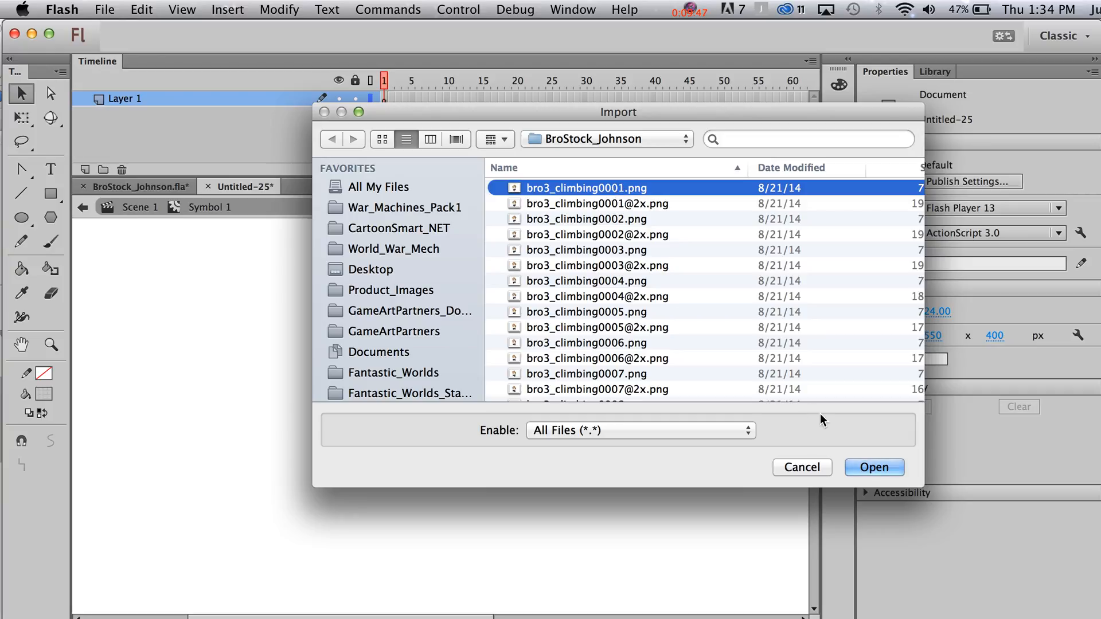
scroll(725, 308, "down", 6)
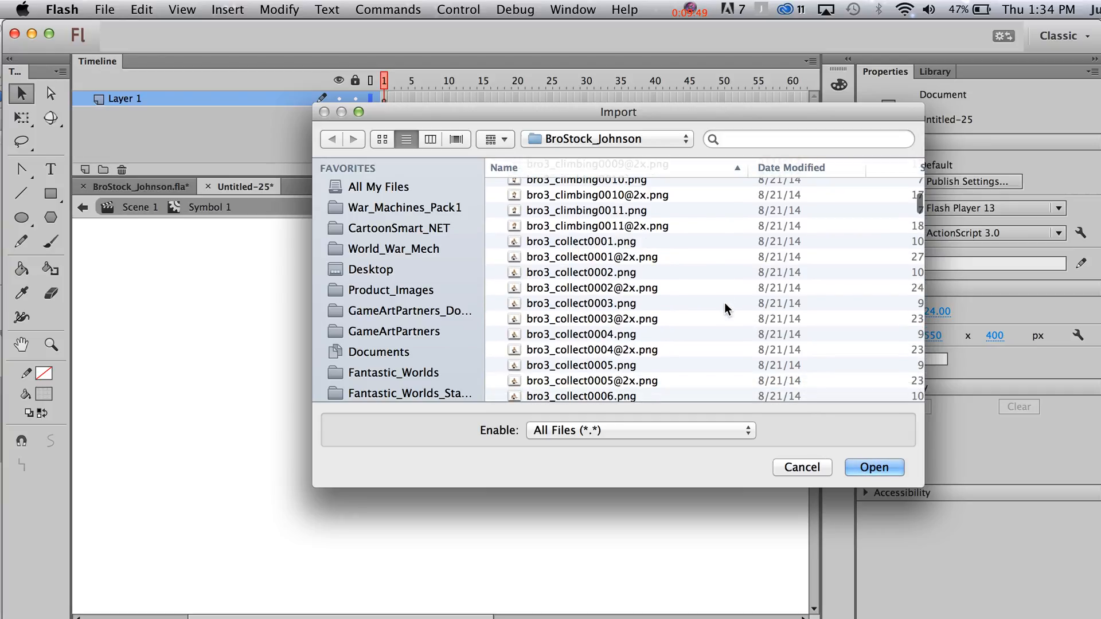
left_click(613, 243)
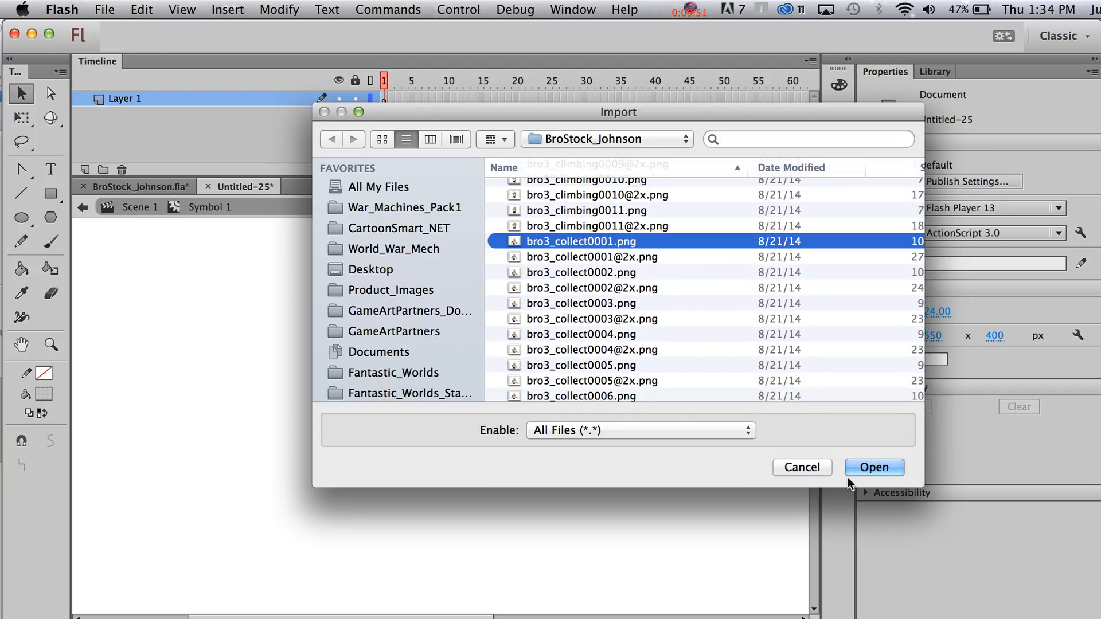
left_click(849, 466)
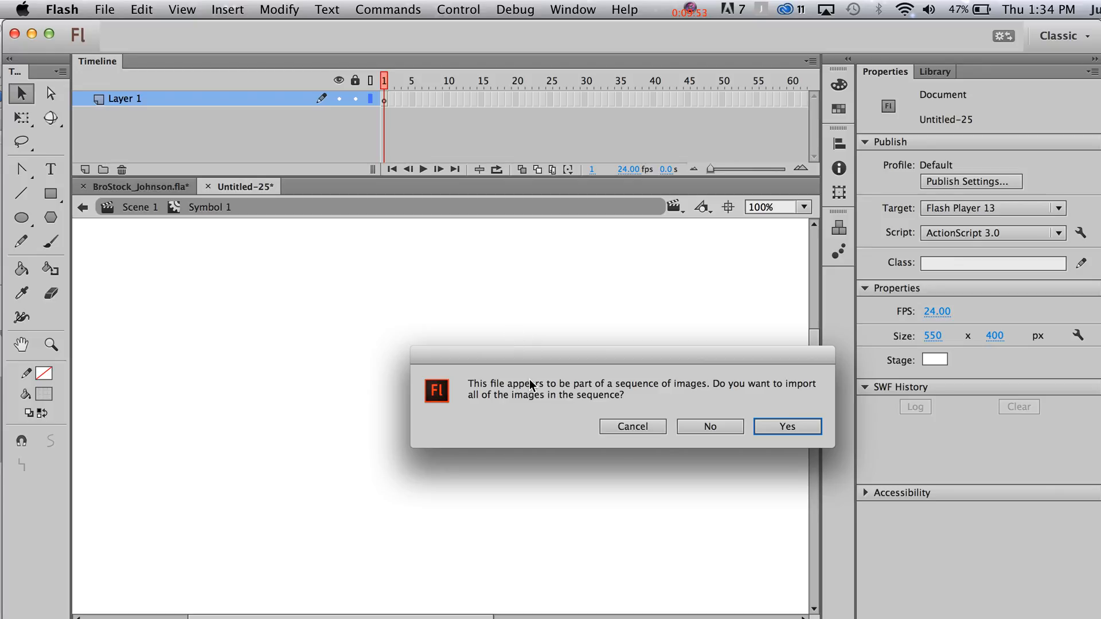
left_click(776, 425)
Step forward and back through the imported collect frames on Symbol 1's timeline, ending at frame 1.
left_click_drag(422, 86, 371, 87)
key("period")
key("period")
key("period")
key("period")
key("period")
key("period")
key("comma")
key("comma")
key("comma")
key("comma")
key("comma")
key("comma")
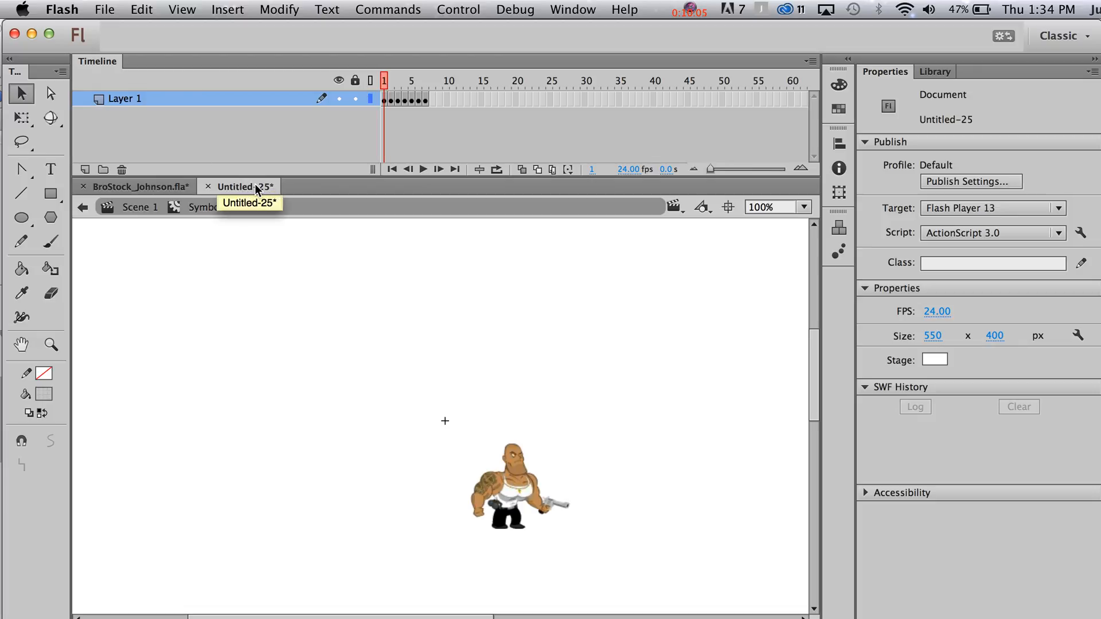
Return to Scene 1 and rename Symbol 1 in the library as Bro3_Collecting.
left_click(148, 208)
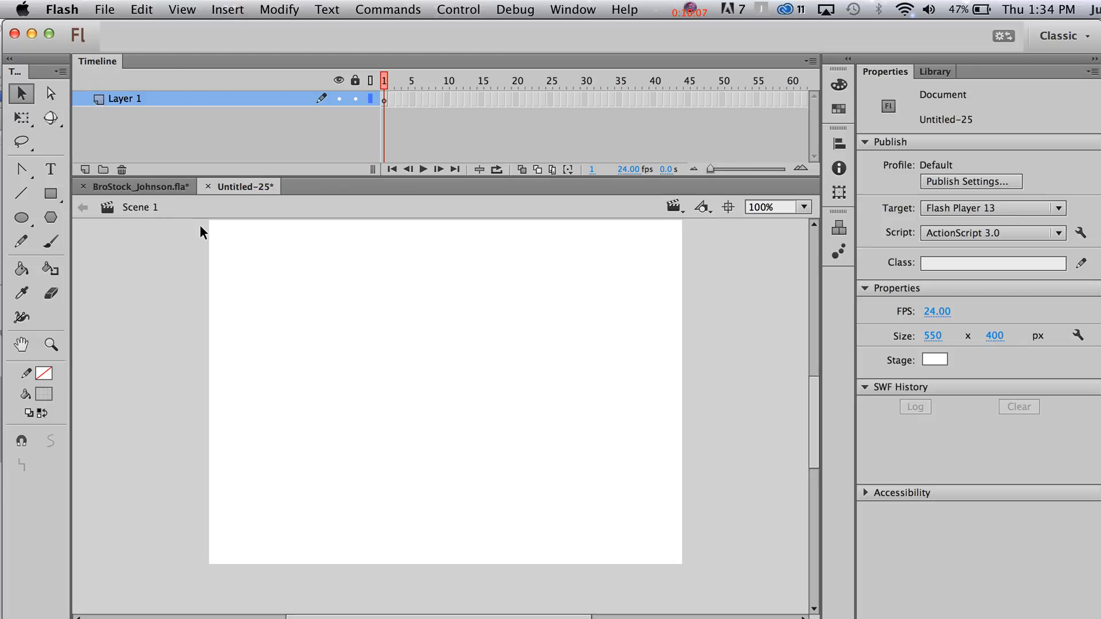
left_click(949, 72)
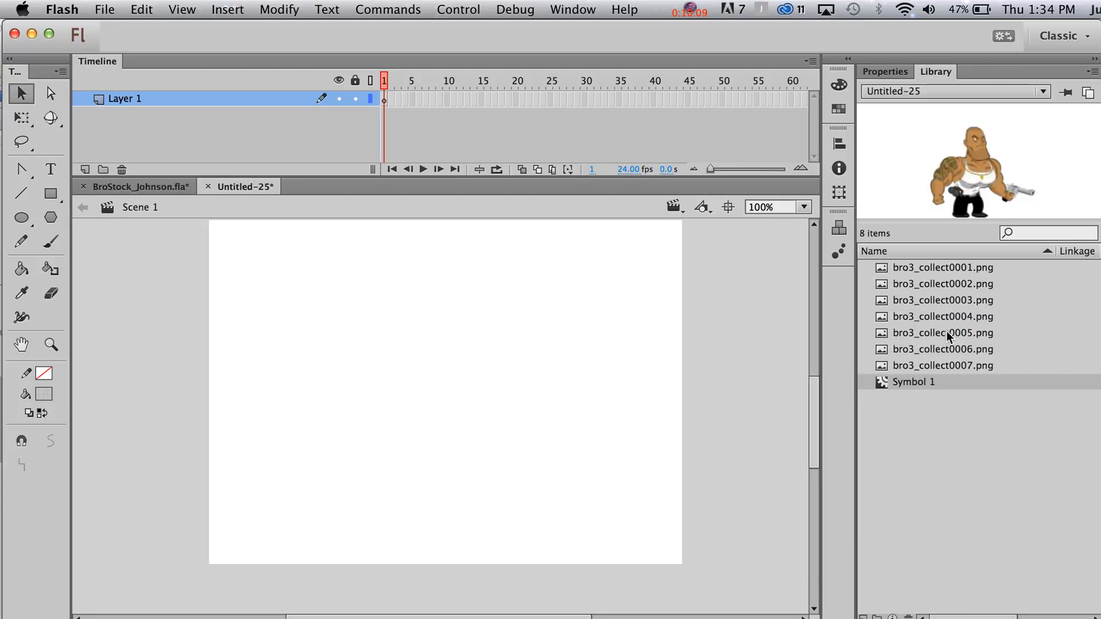
type("Collecting")
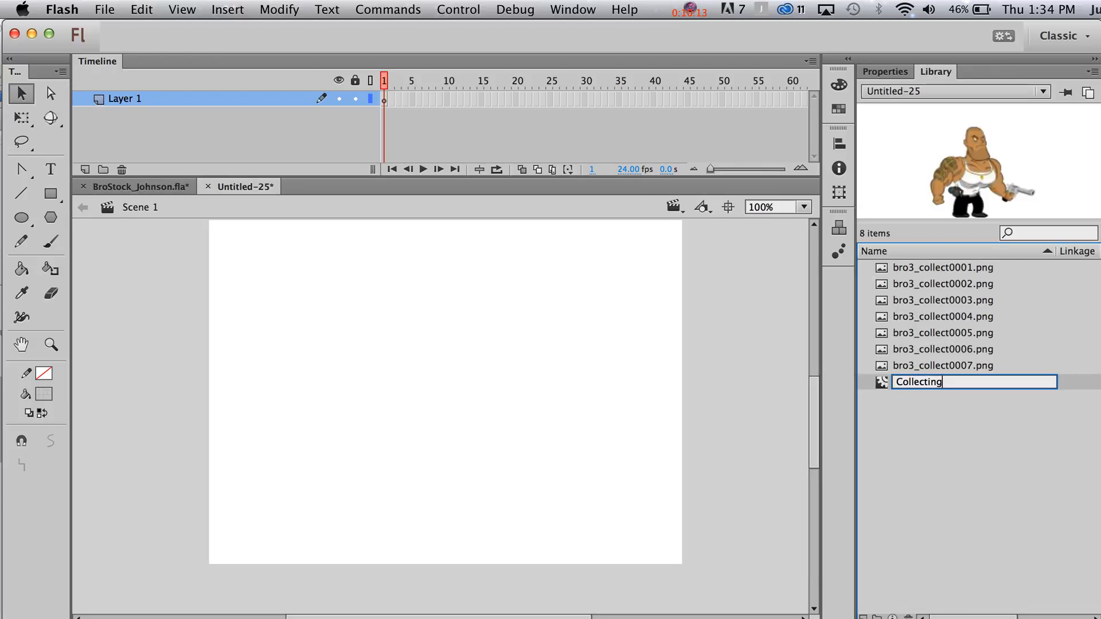
type("Bros")
key("BackSpace")
type("3_")
key("Return")
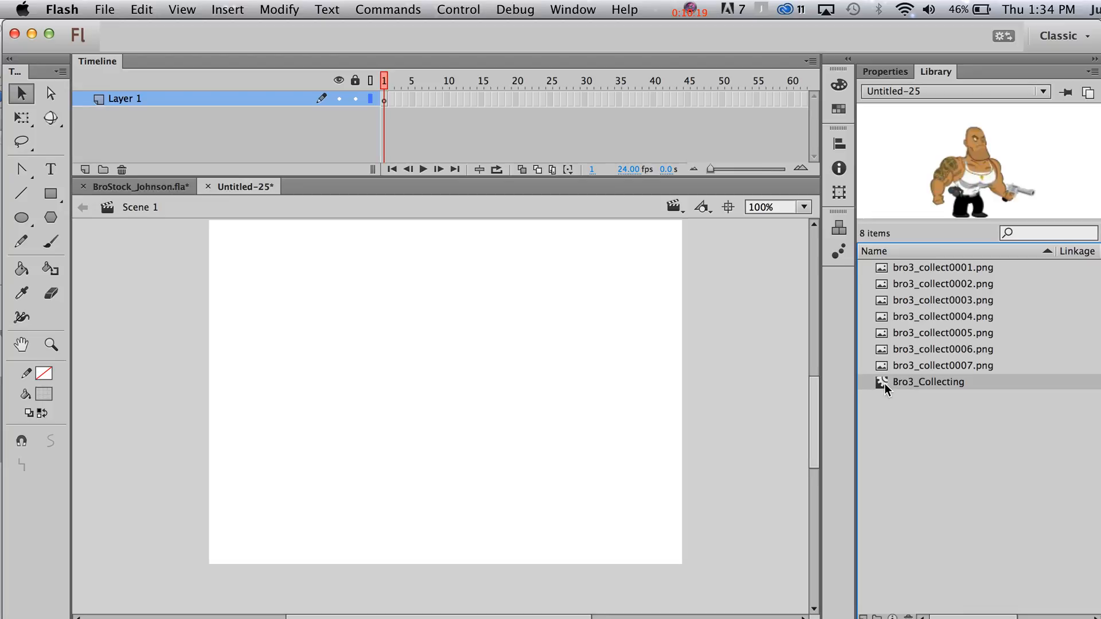
Place an instance of Bro3_Collecting on the stage and align it with the stage's upper-left corner.
left_click_drag(356, 266, 305, 350)
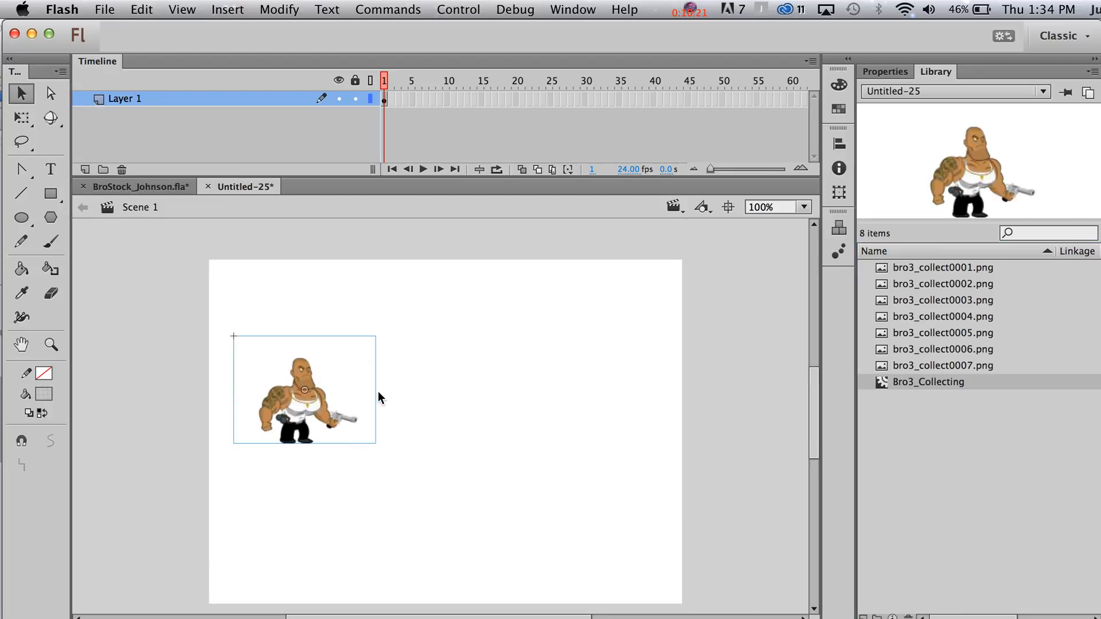
left_click_drag(319, 394, 301, 320)
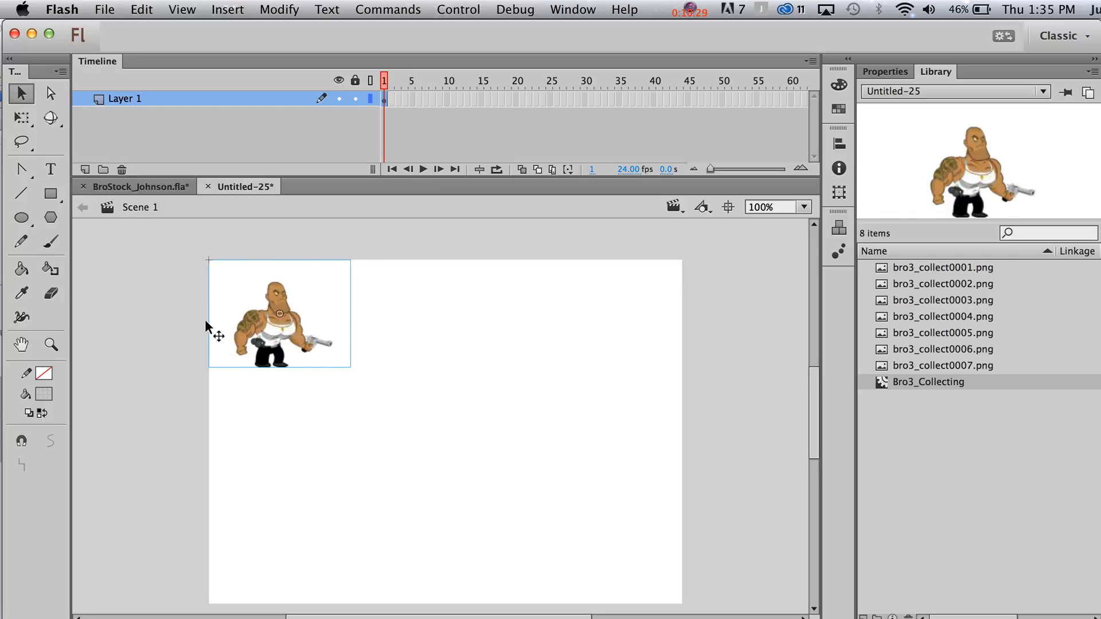
Try a PNG sequence export of the Bro3_Collecting instance to the Desktop at 144 dpi, and cancel it.
right_click(287, 319)
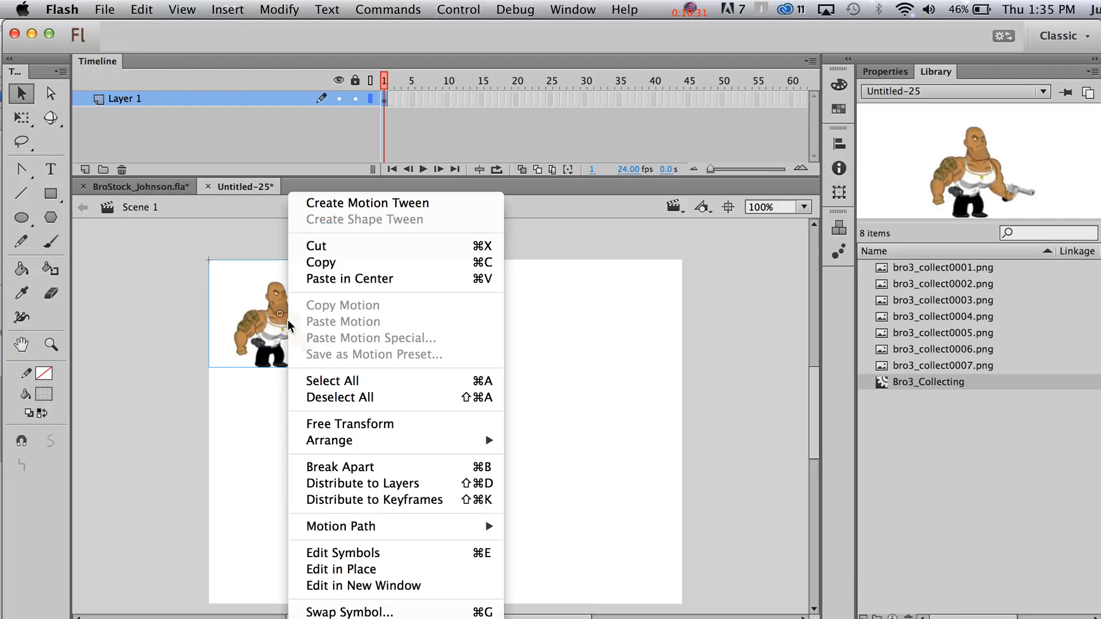
left_click(367, 618)
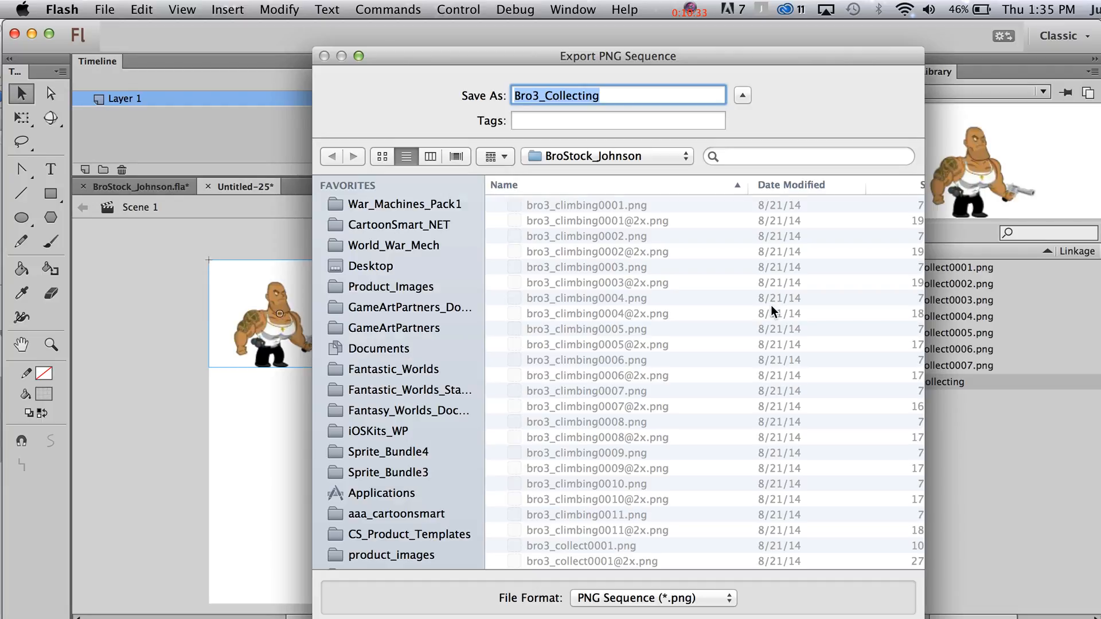
left_click(367, 265)
key("Return")
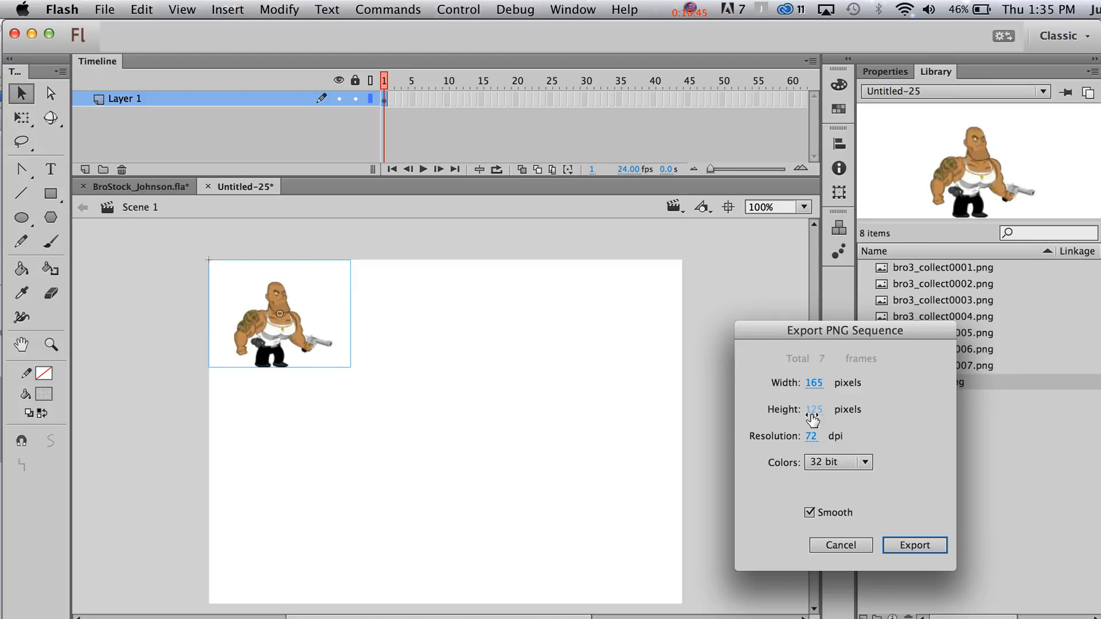
left_click(811, 437)
type("144")
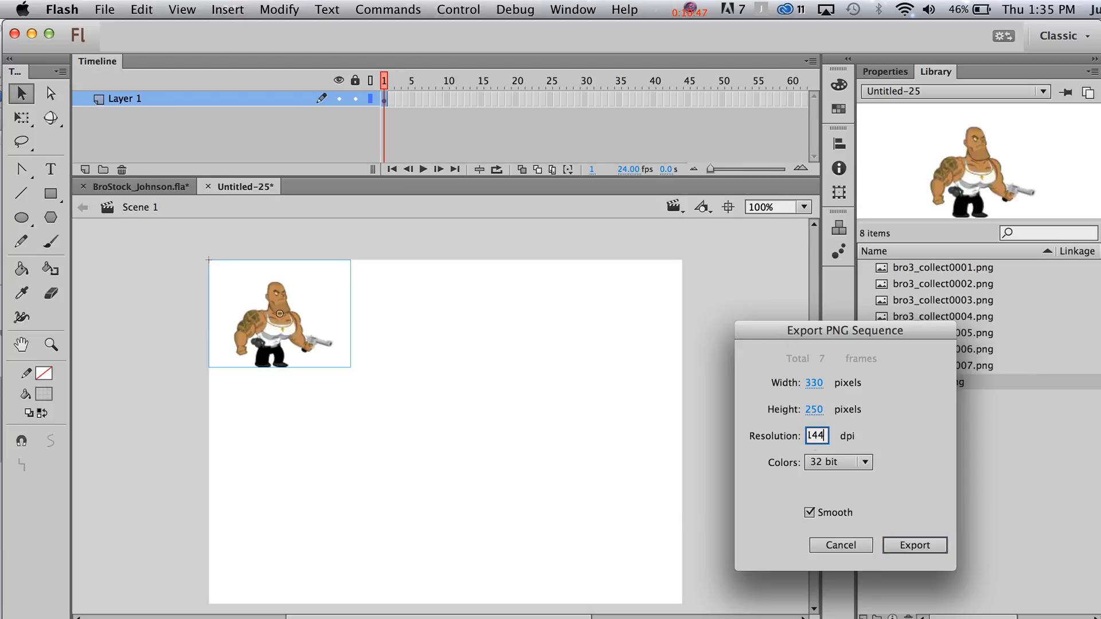
left_click(849, 549)
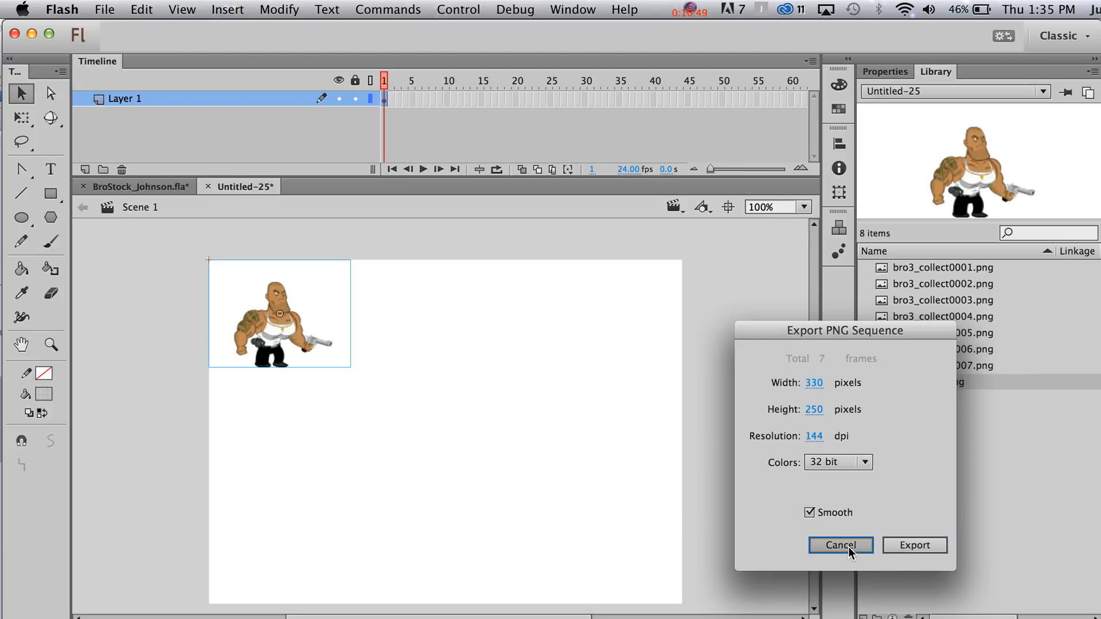
left_click(848, 546)
Reselect the Bro3_Collecting instance and start a PNG sequence export to the Desktop, keeping the file name Bro3_Collecting.
left_click(495, 388)
left_click(218, 295)
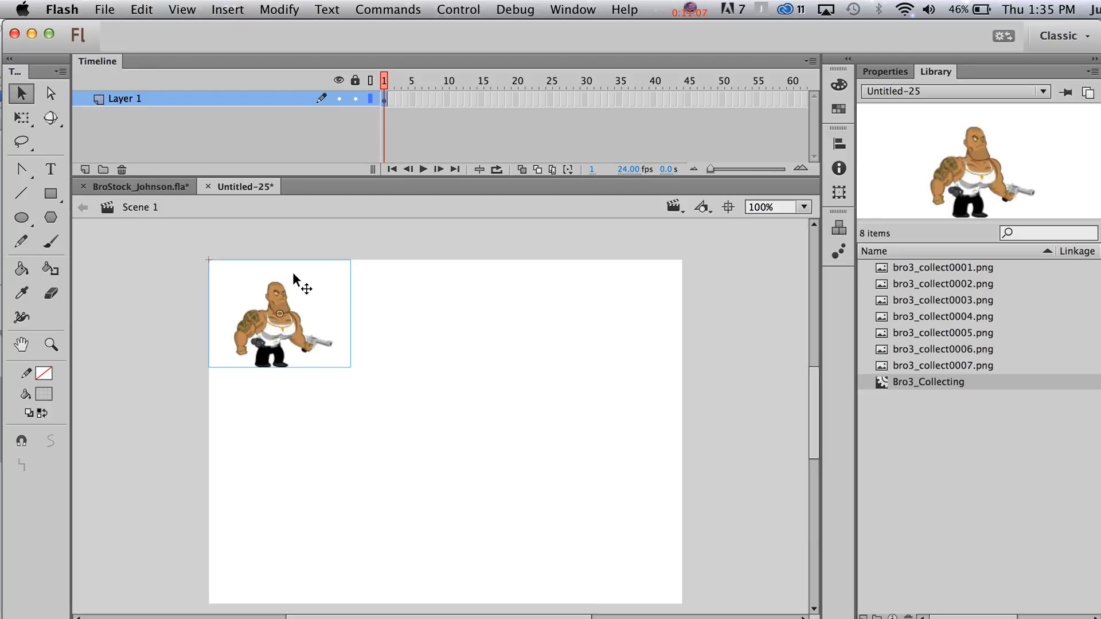
right_click(266, 308)
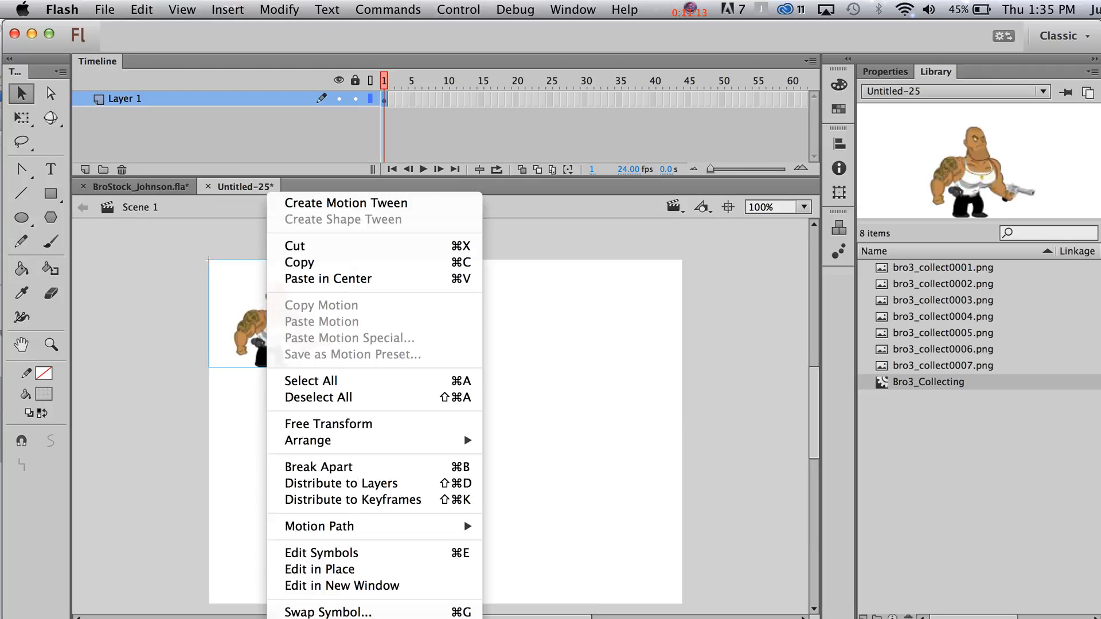
left_click(392, 618)
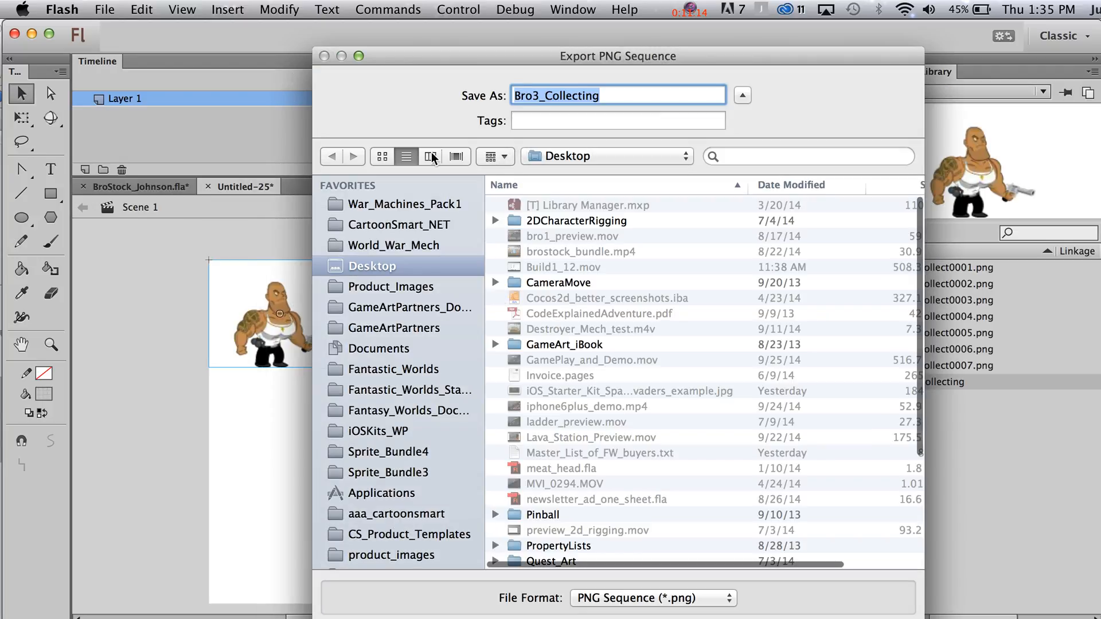
key("Return")
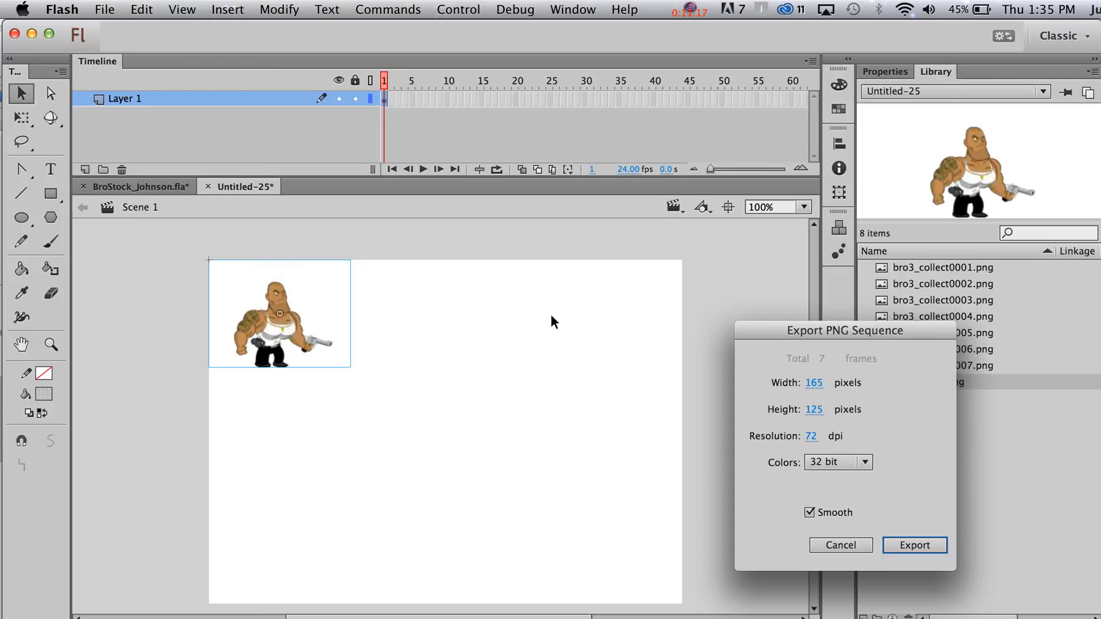
left_click_drag(836, 331, 563, 234)
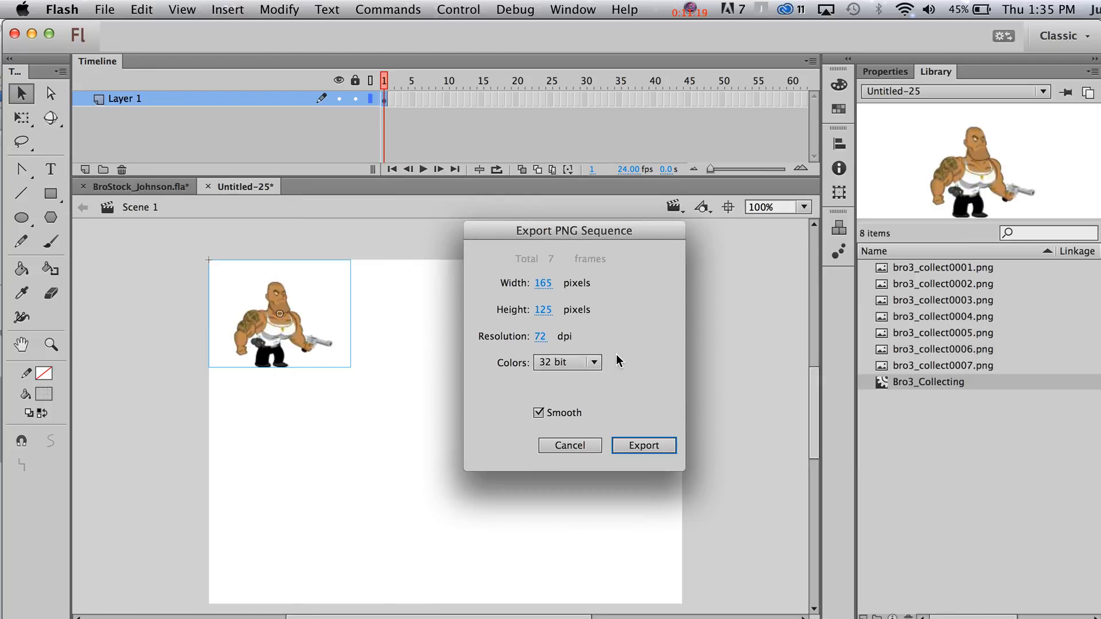
Try export widths of 200 and 100 pixels for the PNG sequence, and cancel the export.
left_click(543, 283)
type("200")
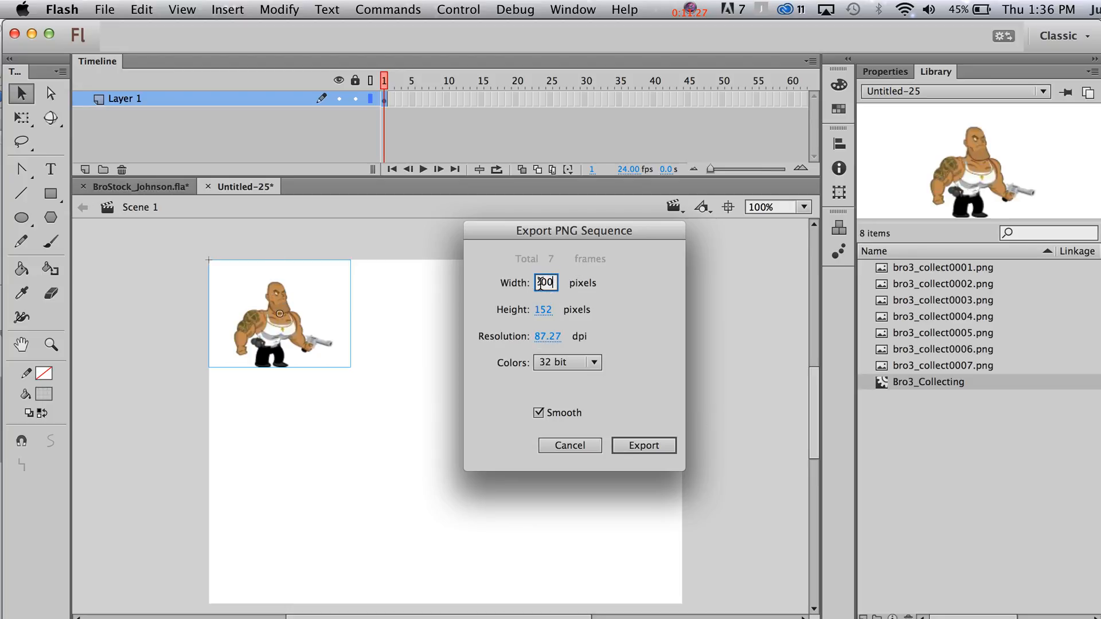
key("BackSpace")
key("BackSpace")
key("BackSpace")
type("100")
left_click(566, 447)
Delete the Bro3_Collecting instance from the stage of Scene 1.
left_click(727, 395)
left_click(257, 338)
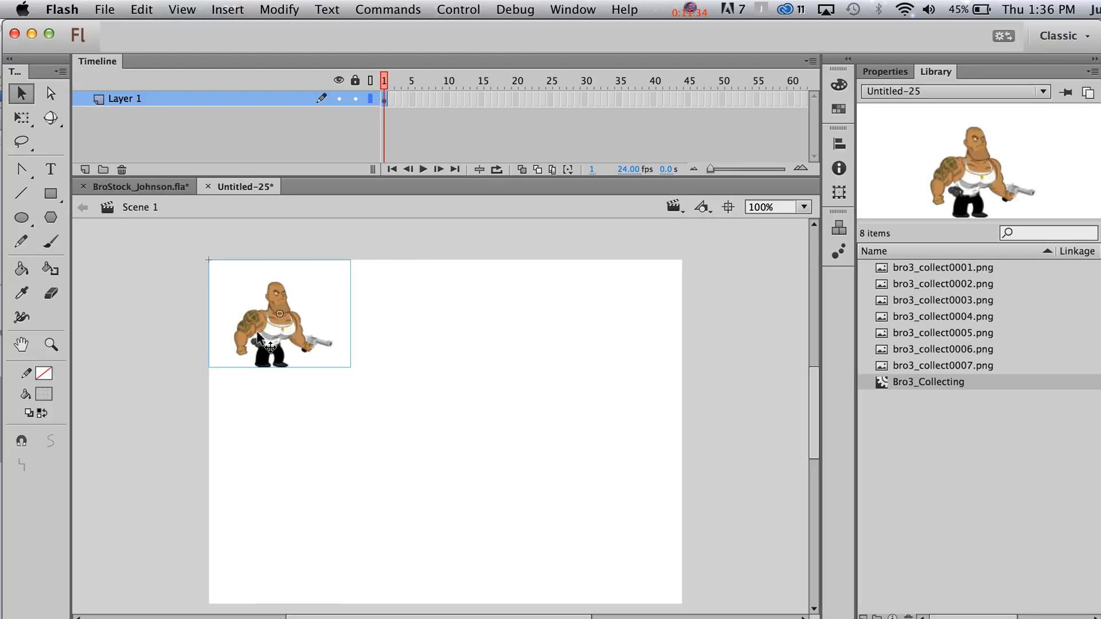
key("BackSpace")
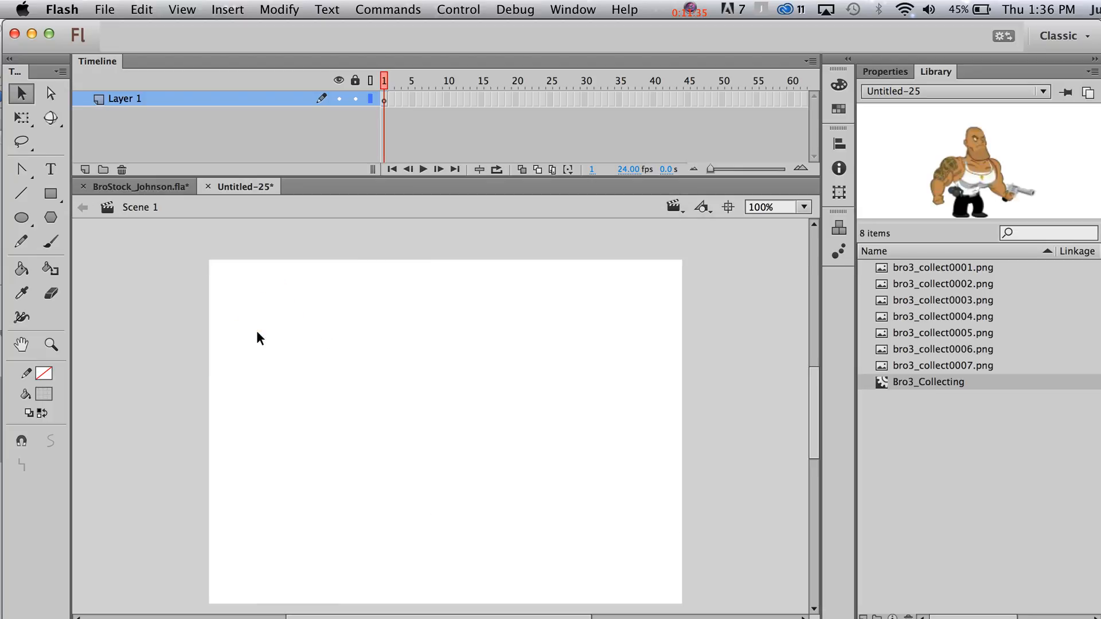
Switch to BroStock_Johnson.fla and examine the stage size suggestion beside the character.
left_click(167, 191)
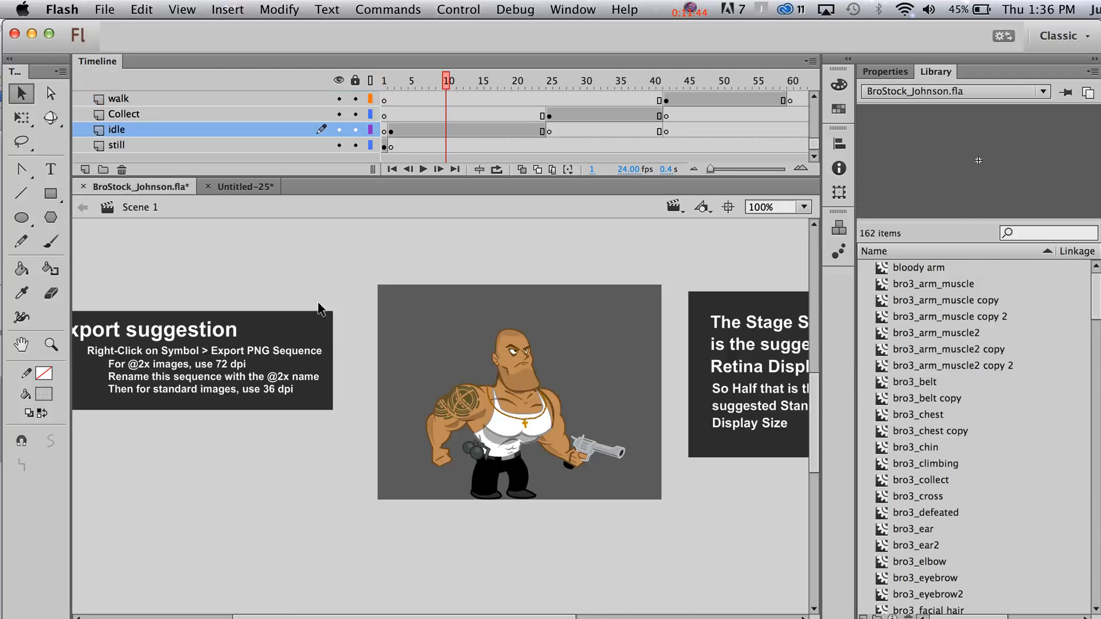
scroll(348, 301, "right", 5)
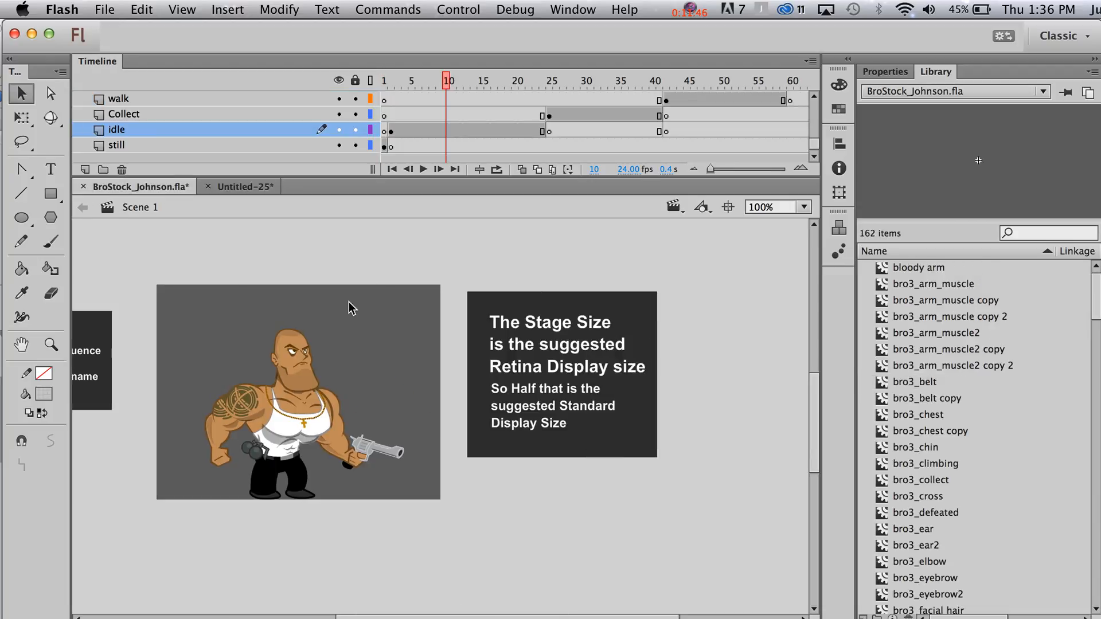